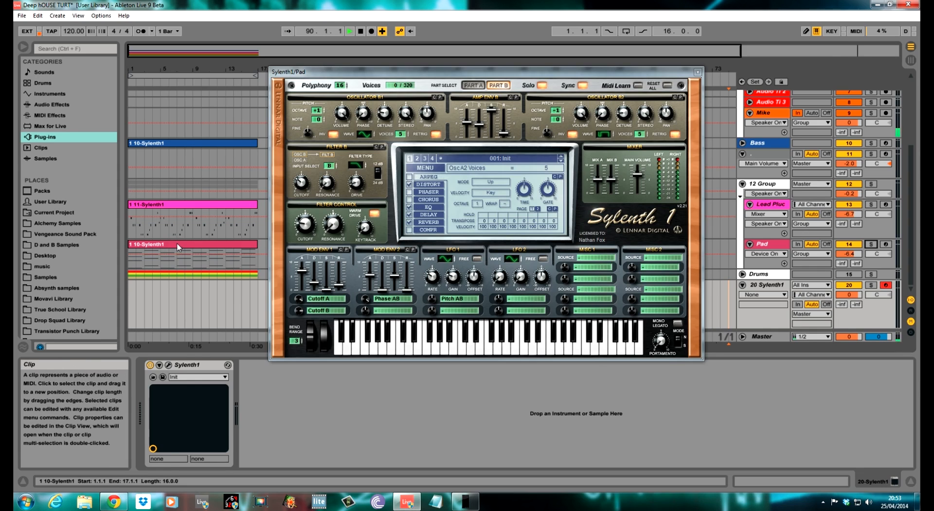
# Display the Pad track's device chain and select band 3 of its EQ Eight
pyautogui.click(131, 266)
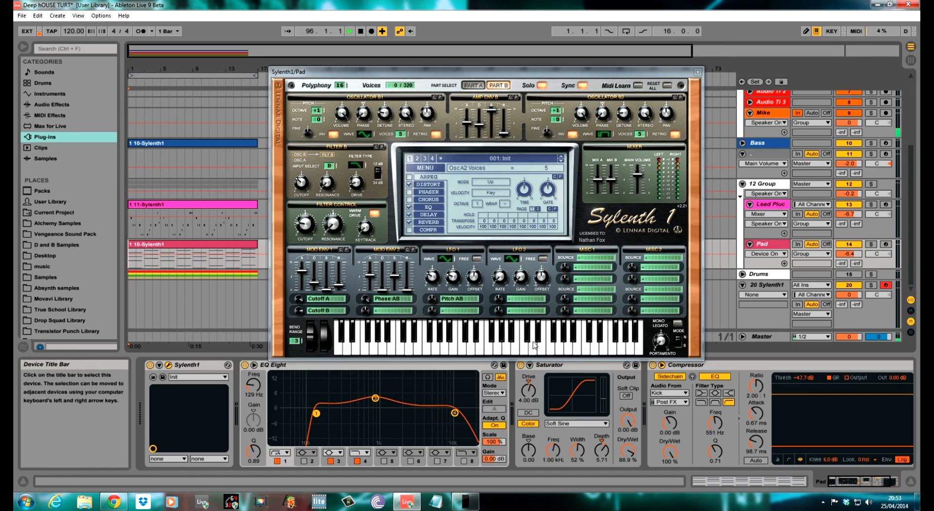
pyautogui.click(375, 398)
pyautogui.moveTo(375, 398); pyautogui.dragTo(375, 397)
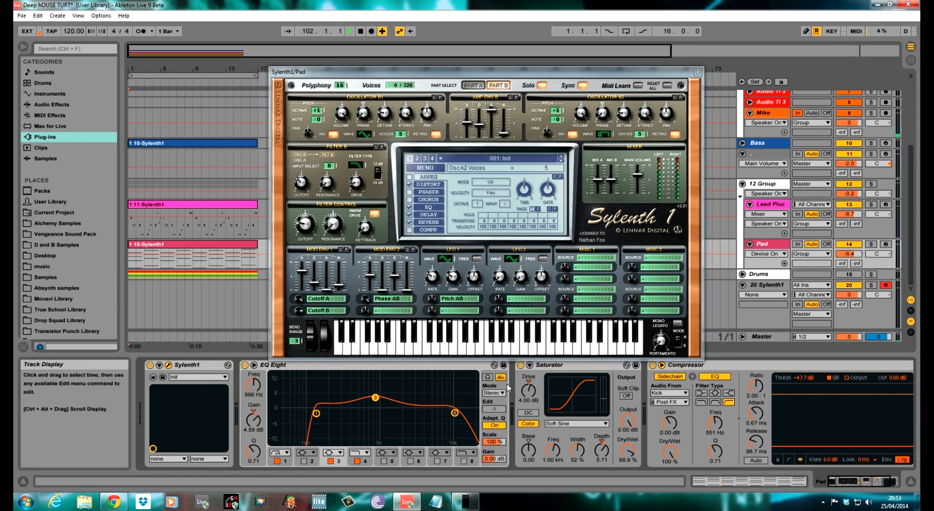
# Solo the Pad track, play it from the start of the arrangement, stop playback and unsolo it
pyautogui.click(130, 267)
pyautogui.click(871, 243)
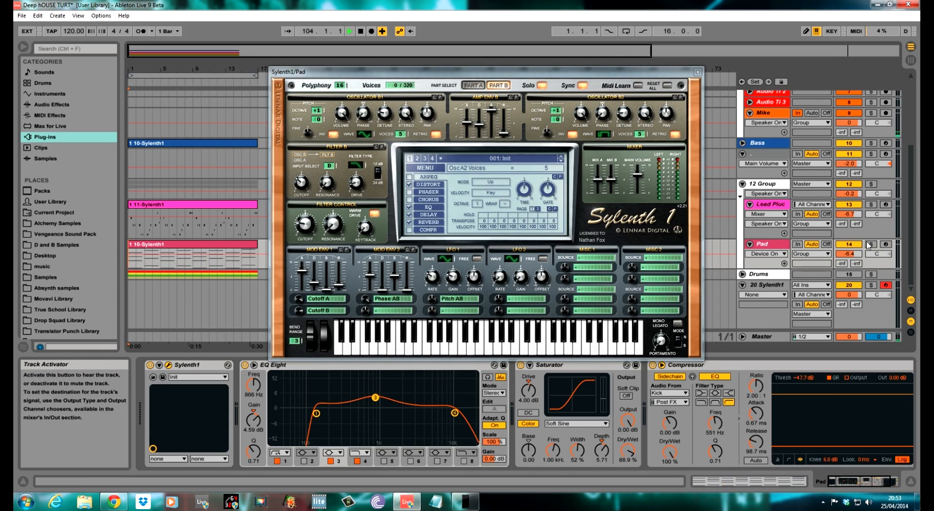
pyautogui.press('space')
pyautogui.press('space')
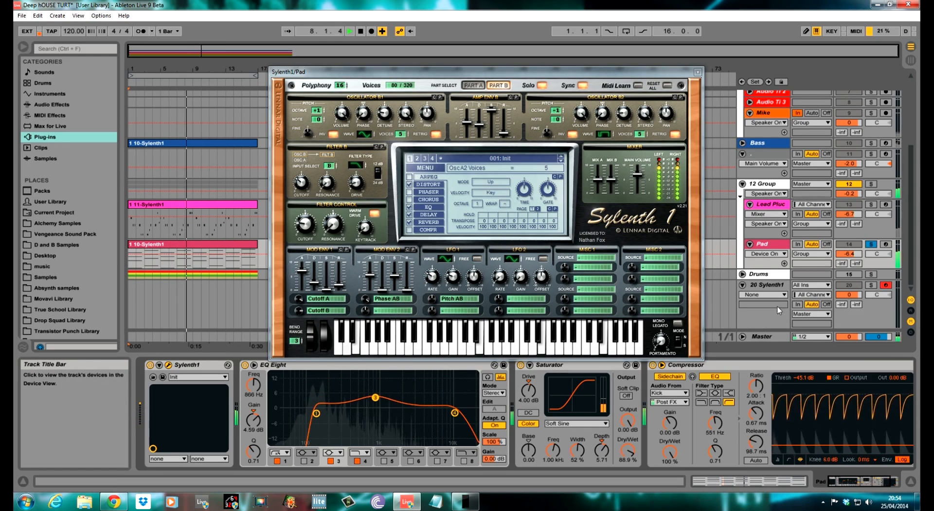
pyautogui.press('space')
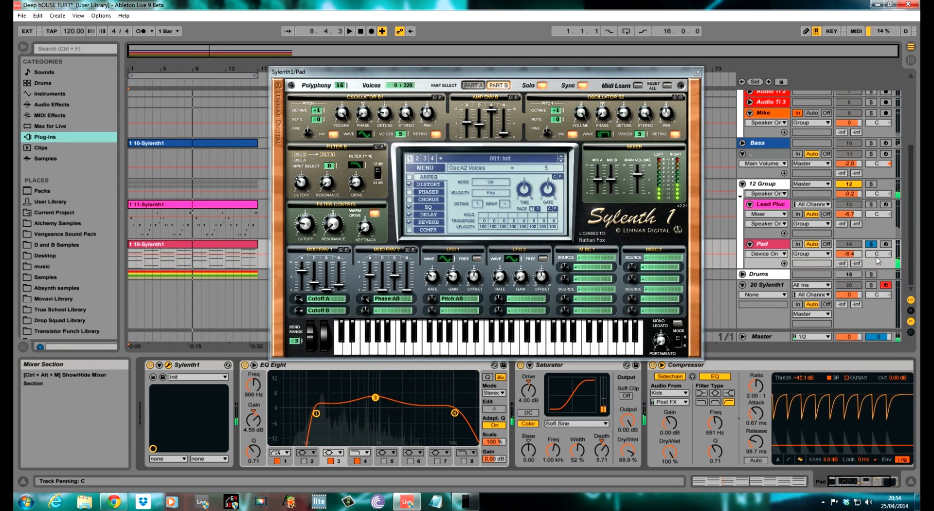
pyautogui.click(871, 244)
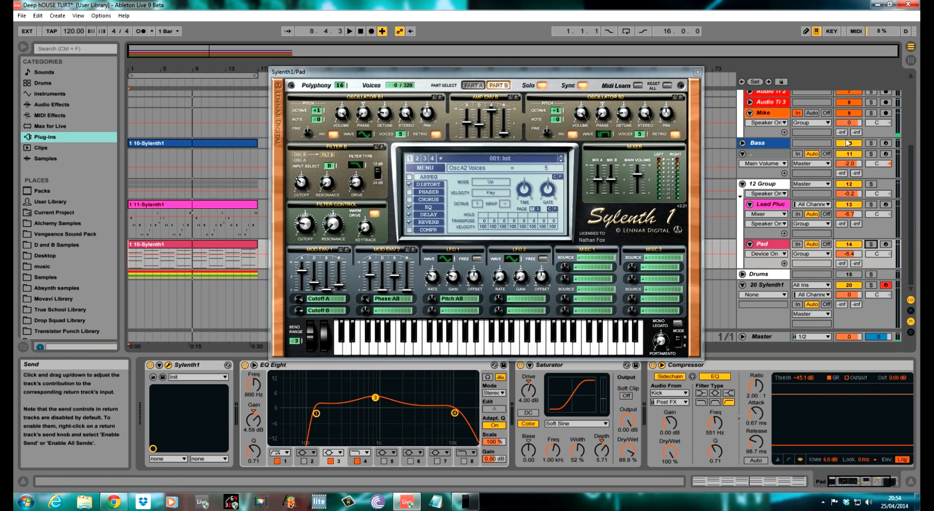
# Audition the Bass track and the Lead Pluck track in solo, each from the start of the arrangement
pyautogui.click(131, 162)
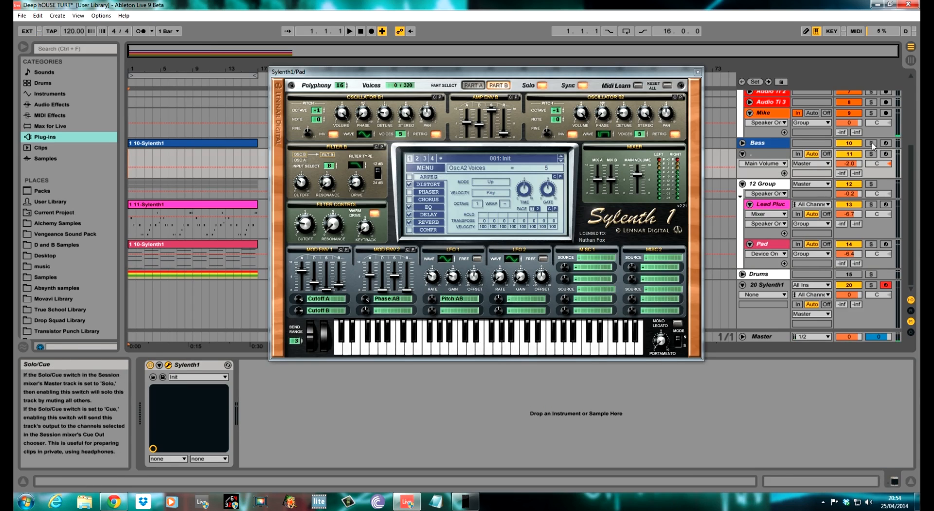
pyautogui.press('space')
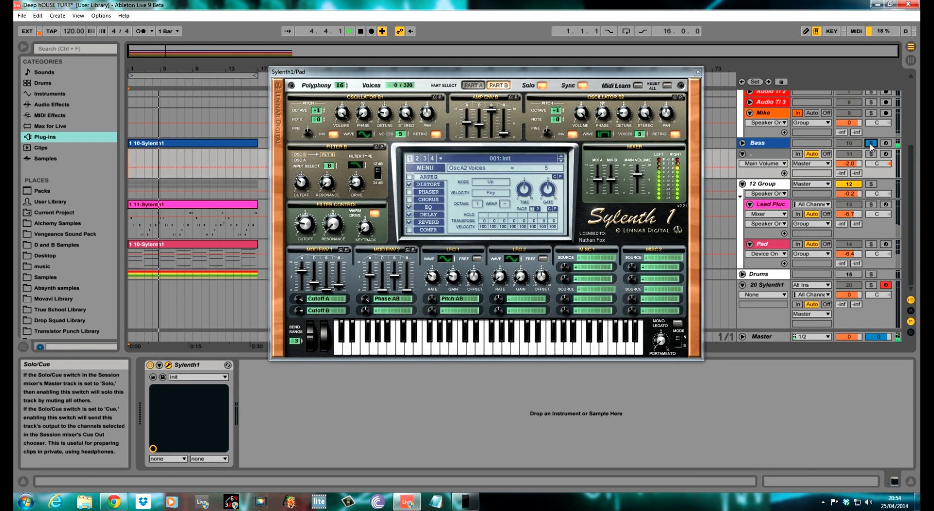
pyautogui.press('space')
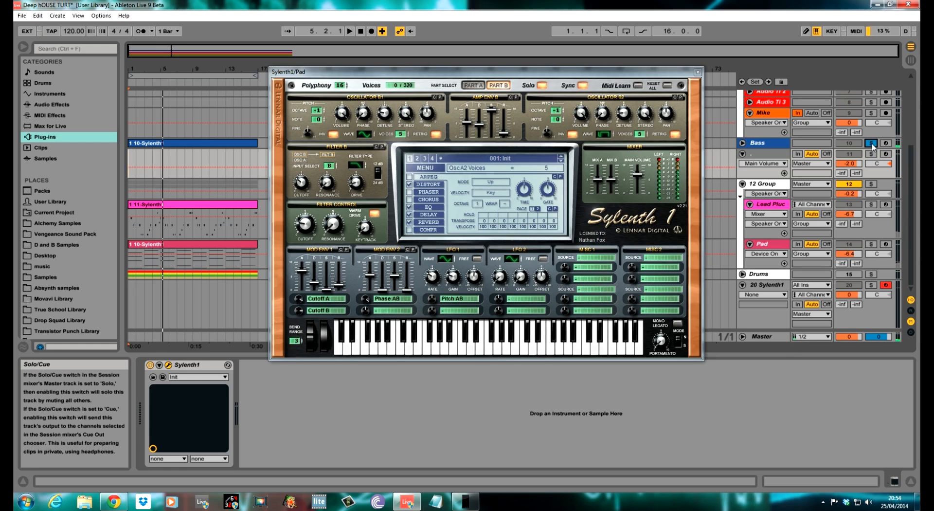
pyautogui.click(871, 144)
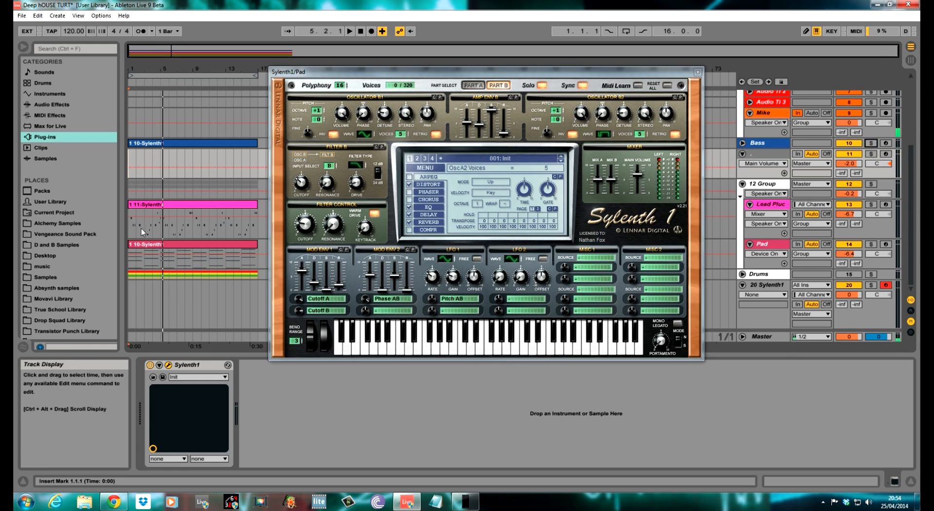
pyautogui.click(128, 227)
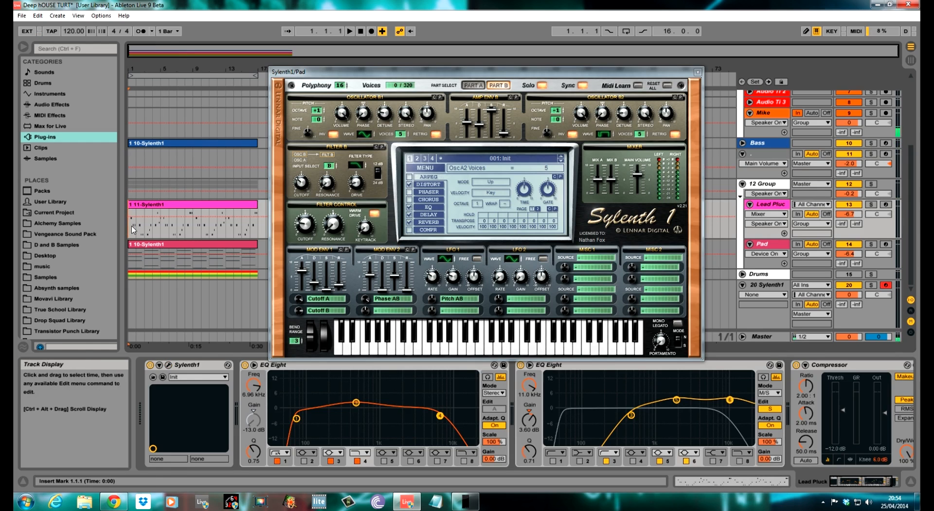
pyautogui.press('space')
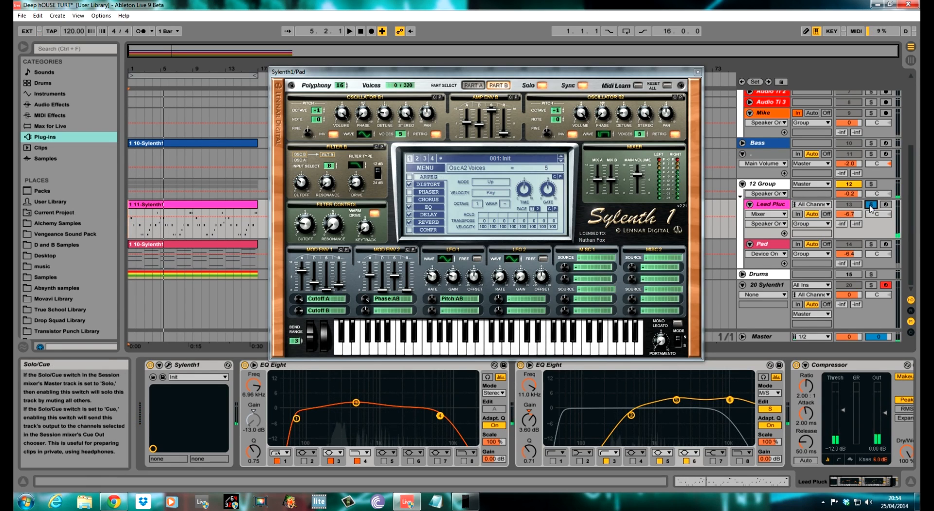
# Reset the Pad track's Sylenth1 patch to a blank initial preset
pyautogui.click(132, 260)
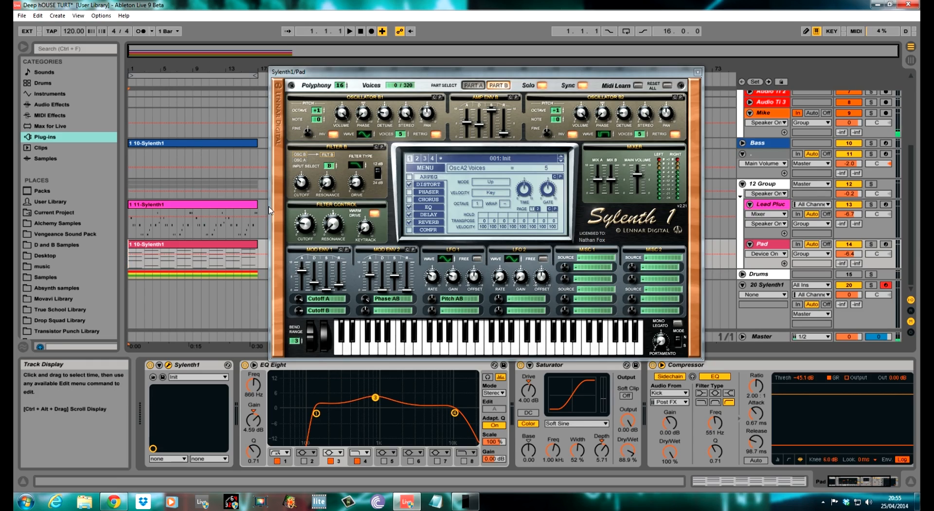
pyautogui.click(432, 173)
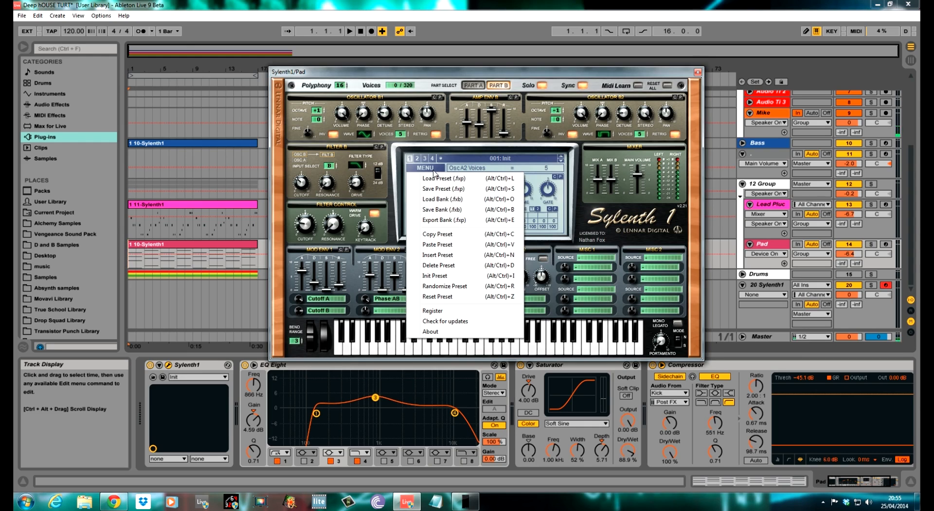
pyautogui.click(446, 257)
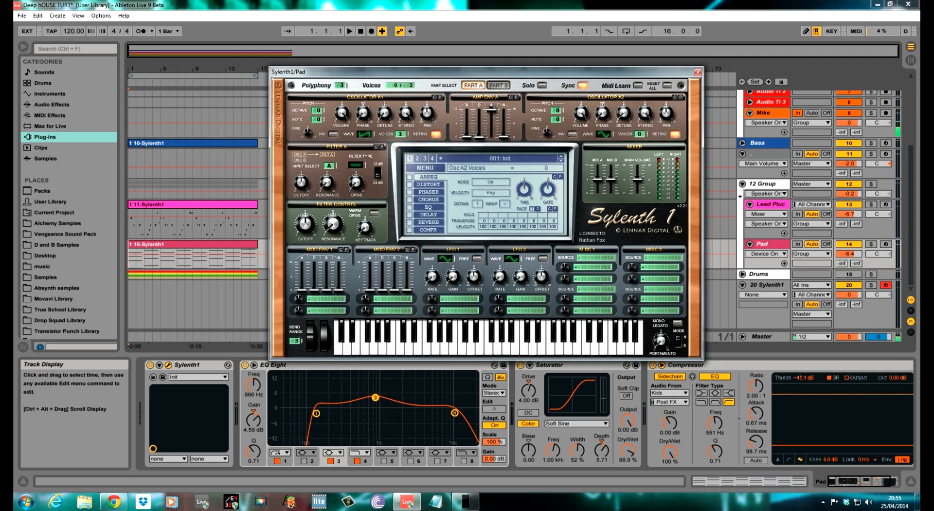
# Change oscillator A1's waveform and octave, with 5 voices and a phase of 133.71 deg, and set the polyphony to 16
pyautogui.click(364, 136)
pyautogui.moveTo(399, 134); pyautogui.dragTo(408, 113)
pyautogui.click(318, 111)
pyautogui.moveTo(318, 116); pyautogui.dragTo(343, 8)
pyautogui.moveTo(364, 115); pyautogui.dragTo(361, 76)
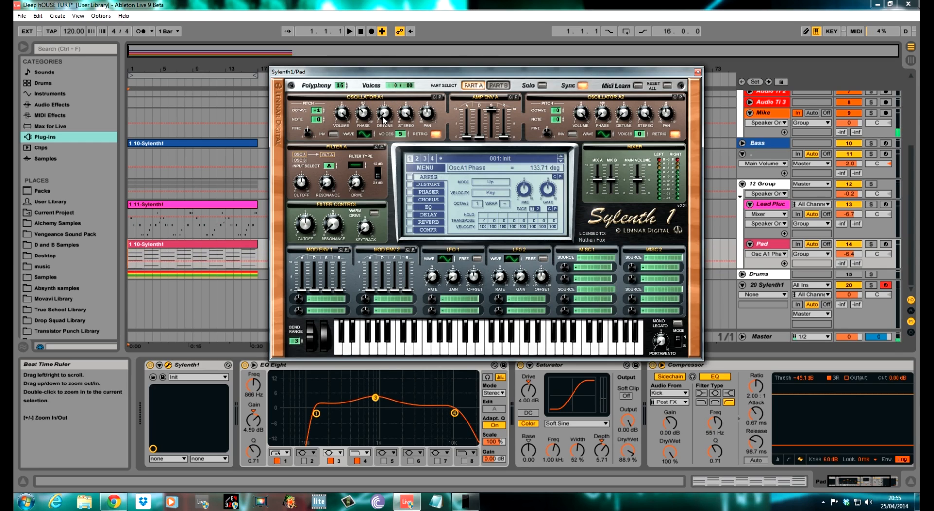
# Pan oscillators A1 and A2 in opposite directions
pyautogui.moveTo(426, 121); pyautogui.dragTo(428, 97)
pyautogui.moveTo(666, 114); pyautogui.dragTo(663, 137)
pyautogui.moveTo(662, 138); pyautogui.dragTo(662, 138)
# Set oscillator A2 to 5 voices, shift its octave, and give it a phase of 37.71 deg and a detune of 3.33
pyautogui.moveTo(663, 140); pyautogui.dragTo(643, 110)
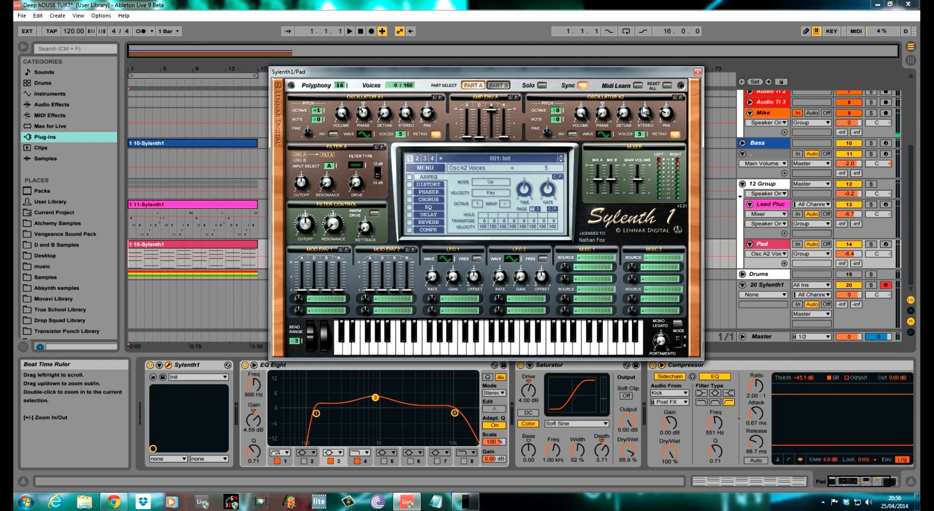
pyautogui.moveTo(558, 111); pyautogui.dragTo(558, 118)
pyautogui.moveTo(597, 118); pyautogui.dragTo(601, 109)
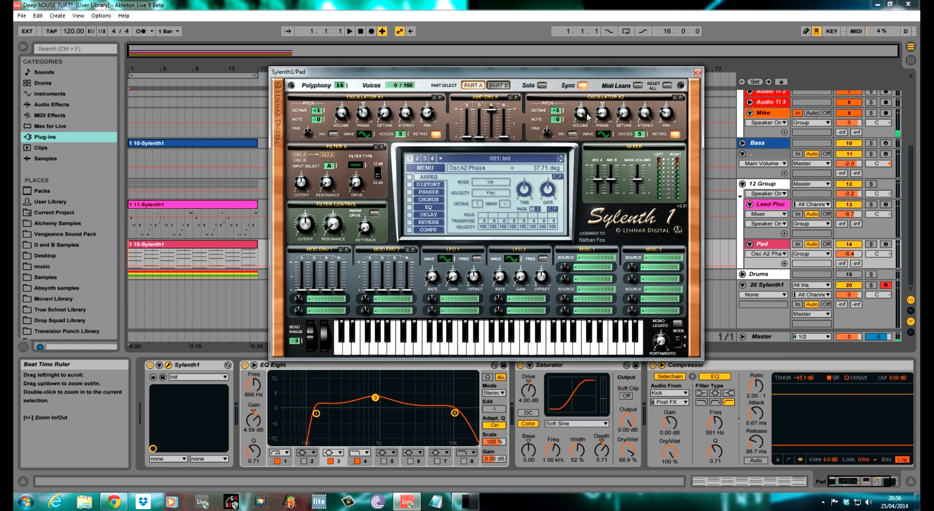
pyautogui.moveTo(625, 113); pyautogui.dragTo(622, 69)
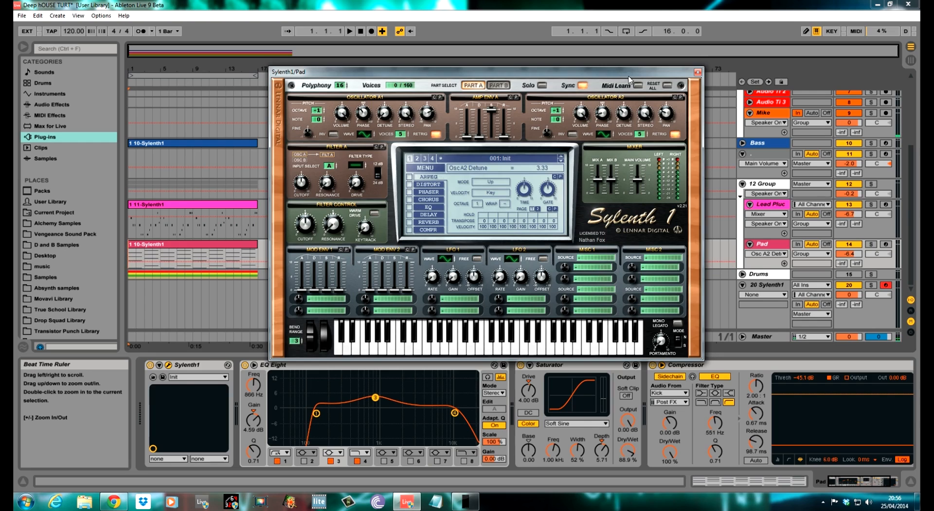
# Set Amp Env A to an attack of 5.16 and a release of 2.17, and raise its decay
pyautogui.press('m')
pyautogui.press('m')
pyautogui.moveTo(462, 137); pyautogui.dragTo(468, 96)
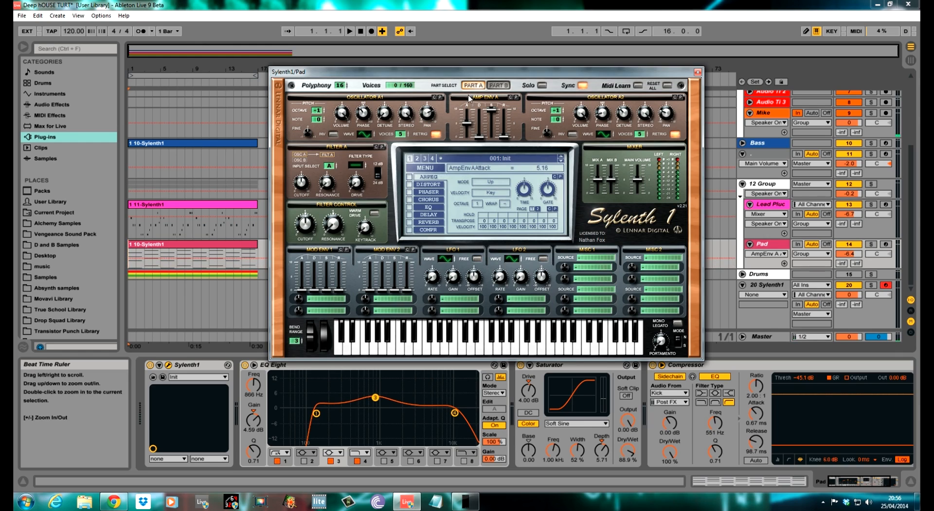
pyautogui.moveTo(480, 141); pyautogui.dragTo(484, 105)
pyautogui.moveTo(505, 137); pyautogui.dragTo(503, 119)
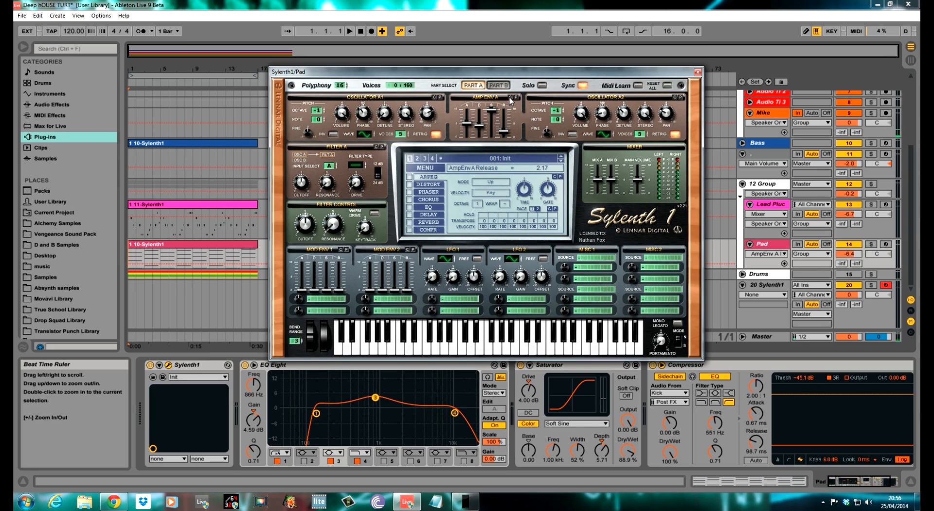
# Paste the Amp Env A settings into Part B's amp envelope and return to Part A
pyautogui.click(504, 86)
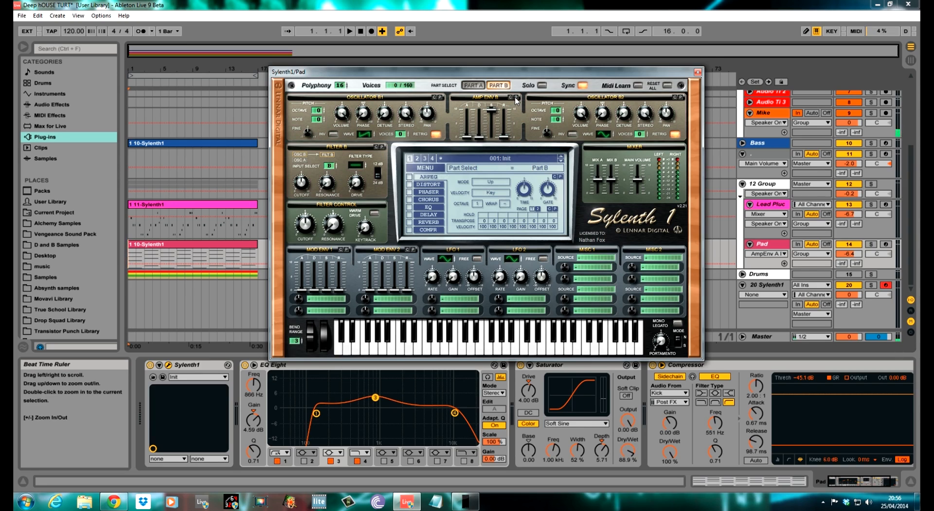
pyautogui.click(516, 98)
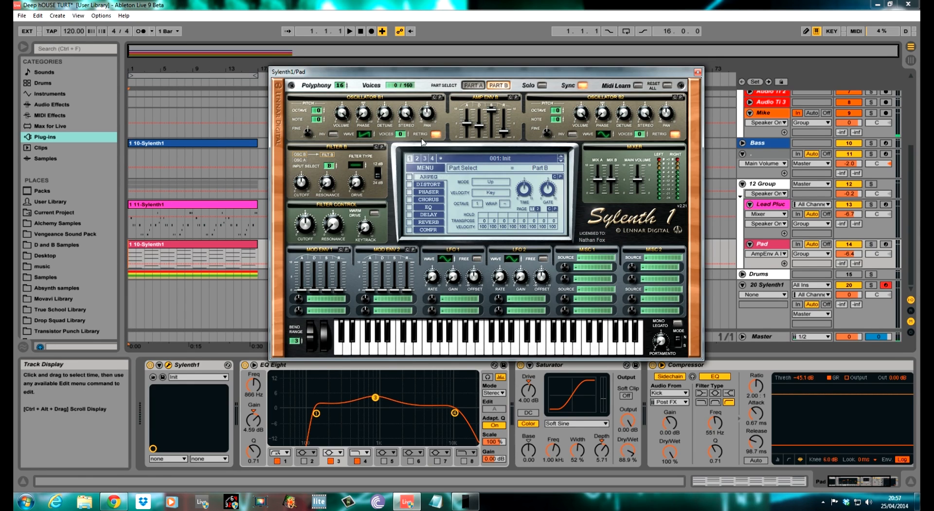
pyautogui.click(472, 86)
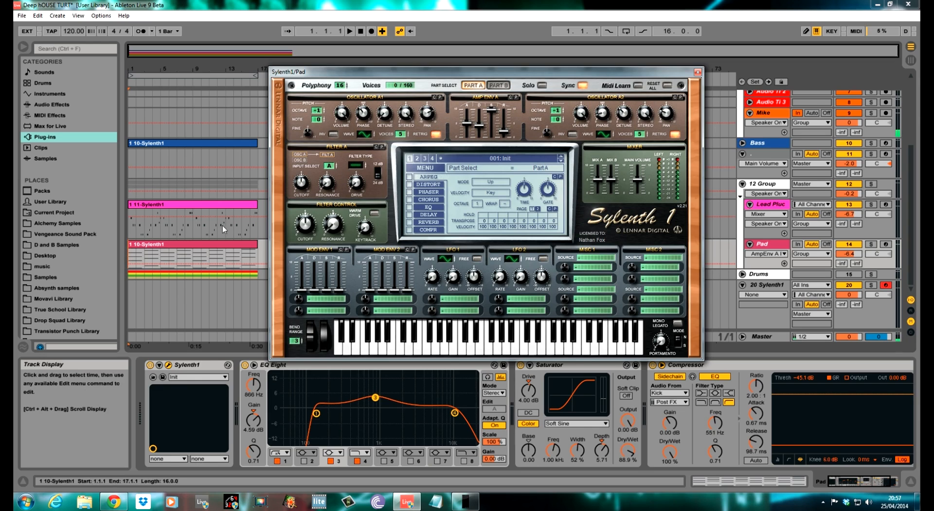
# Audition the Pad track in solo while turning off its Saturator and EQ Eight, and unsolo it after stopping playback
pyautogui.press('space')
pyautogui.click(870, 244)
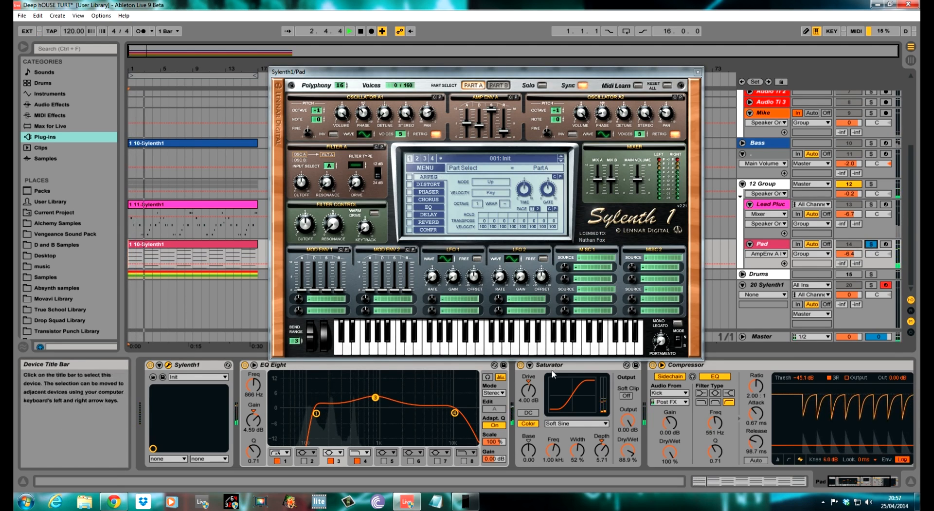
pyautogui.click(520, 366)
pyautogui.click(247, 364)
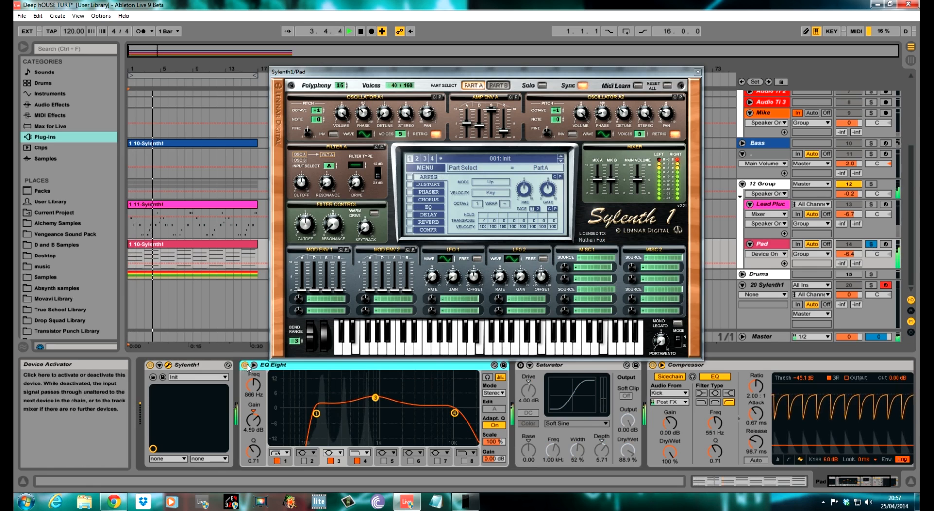
pyautogui.click(244, 365)
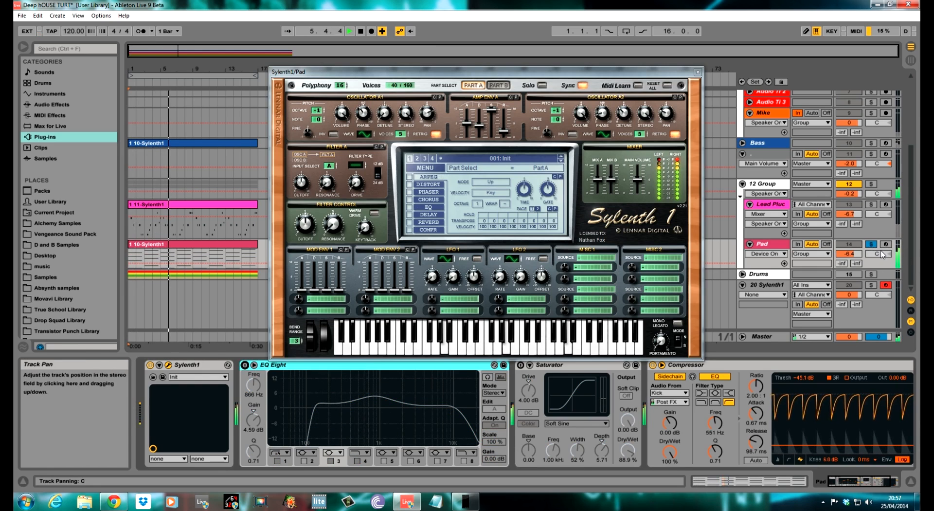
pyautogui.press('space')
pyautogui.click(871, 244)
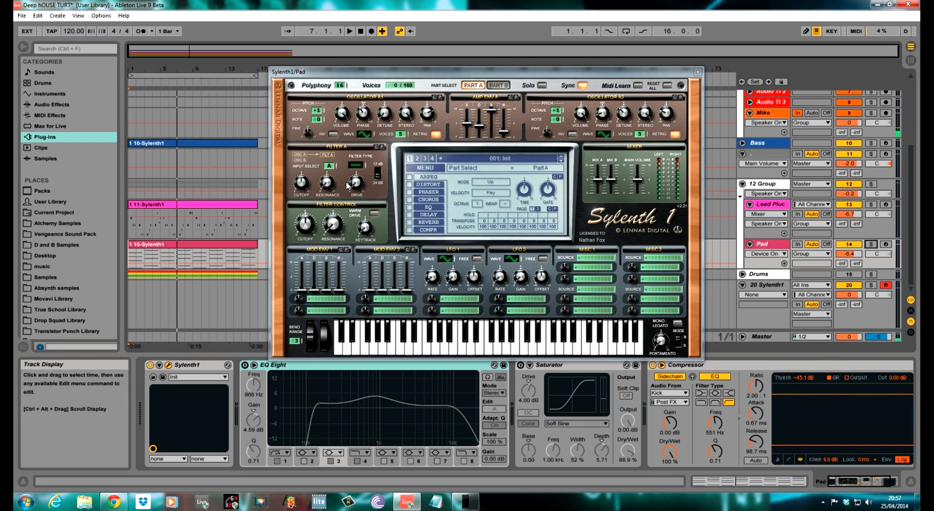
# Set Filter A's type to Lowpass and lower its cutoff
pyautogui.click(355, 165)
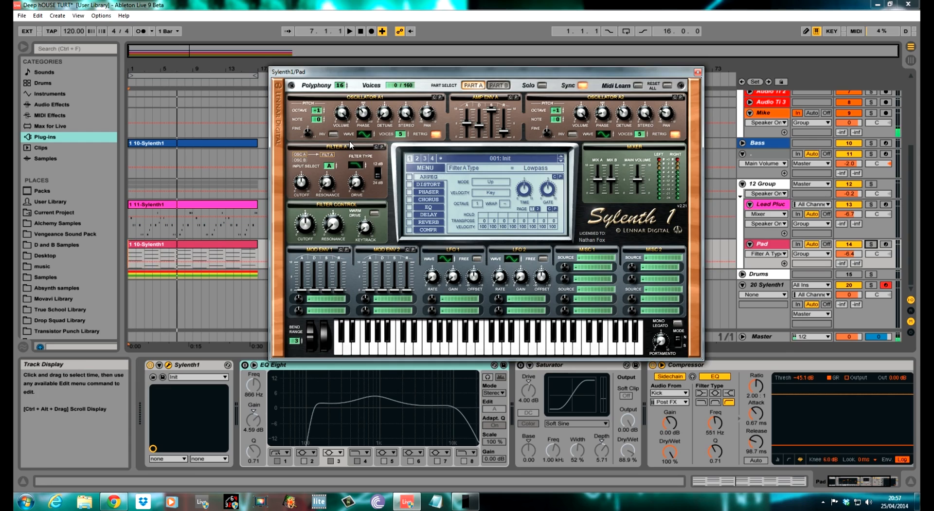
pyautogui.moveTo(302, 185); pyautogui.dragTo(298, 207)
pyautogui.click(331, 188)
# Lower the Filter Control cutoff to 7.01 Hz and switch Warm Drive on
pyautogui.click(302, 233)
pyautogui.moveTo(303, 233); pyautogui.dragTo(296, 258)
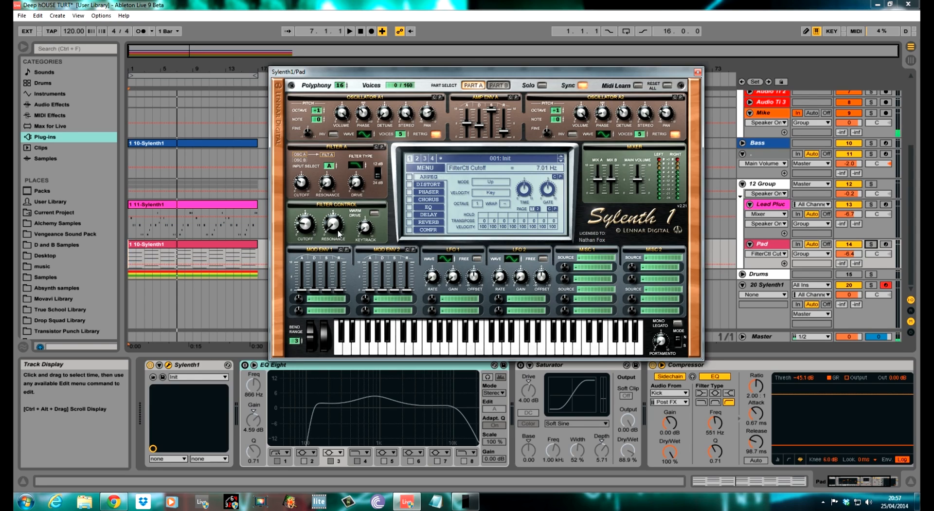
pyautogui.click(375, 214)
# Route Mod Env 1 to Cutoff A with an amount of 10.00 and to Cutoff B with a raised amount
pyautogui.click(321, 297)
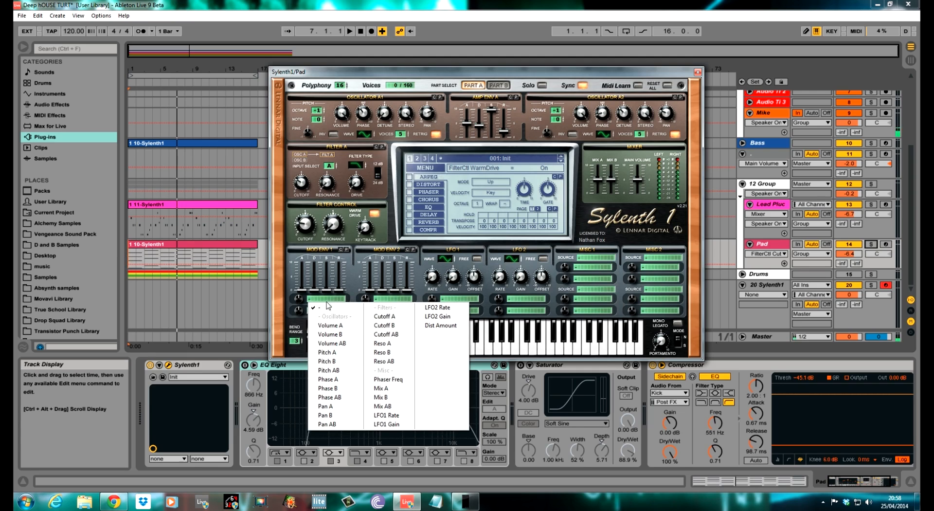
pyautogui.click(392, 316)
pyautogui.click(323, 310)
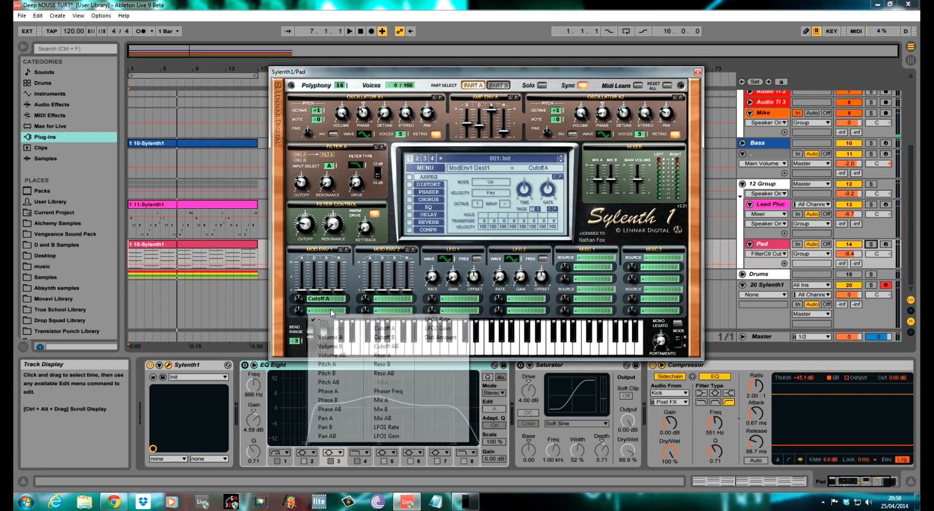
pyautogui.click(393, 337)
pyautogui.moveTo(300, 298); pyautogui.dragTo(297, 211)
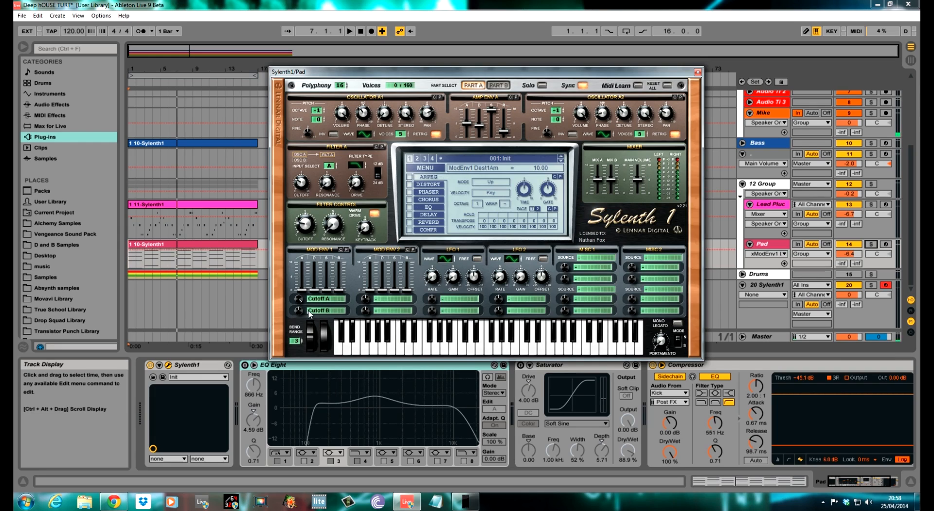
pyautogui.click(295, 311)
pyautogui.moveTo(296, 311); pyautogui.dragTo(302, 287)
# Set Mod Env 1's attack to 7.18, decay to 3.16 and release to 2.01
pyautogui.moveTo(301, 296); pyautogui.dragTo(301, 236)
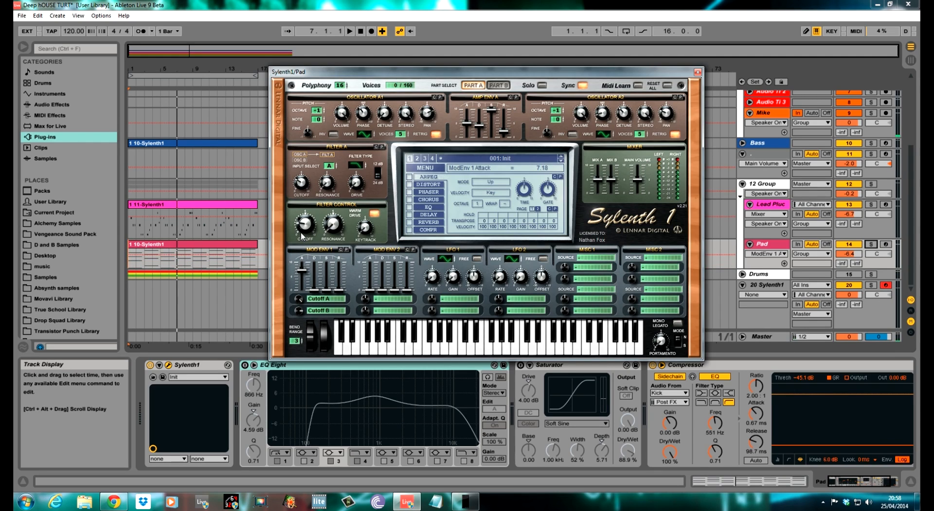
pyautogui.moveTo(317, 295); pyautogui.dragTo(315, 266)
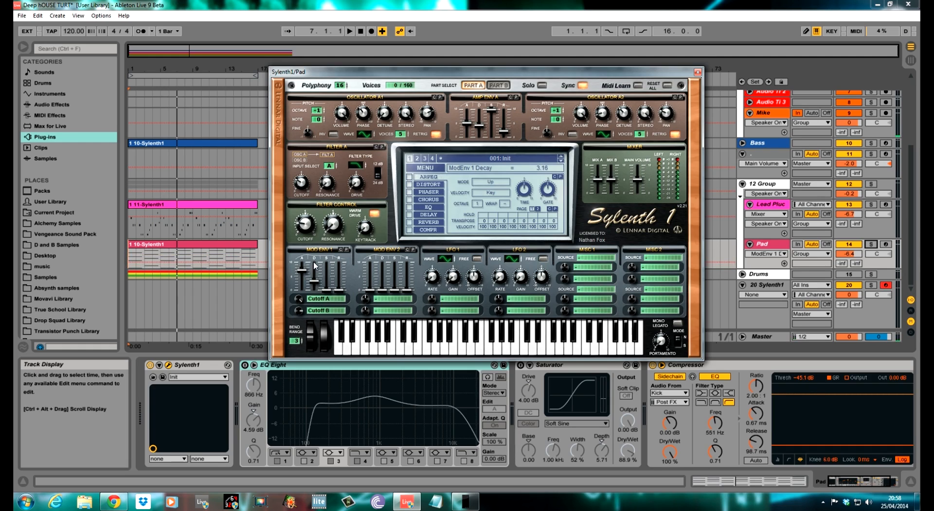
pyautogui.click(325, 292)
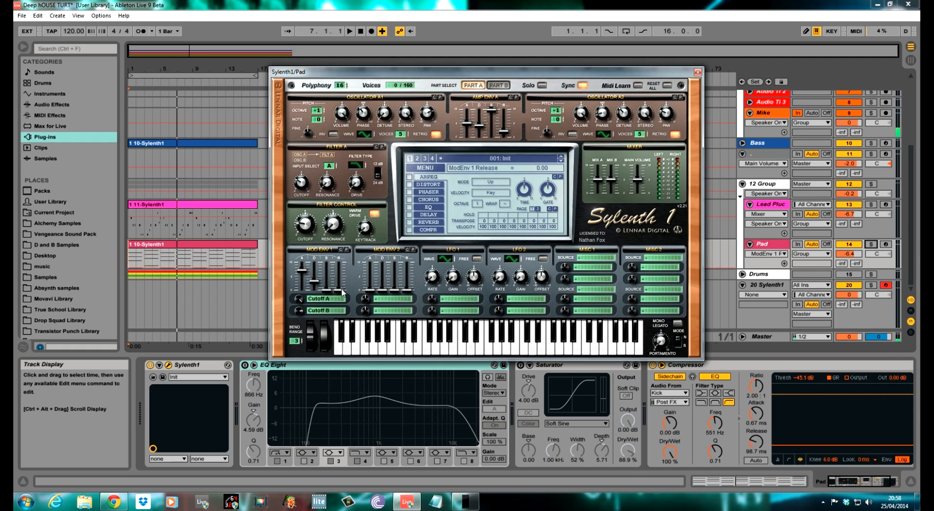
pyautogui.moveTo(342, 292); pyautogui.dragTo(342, 275)
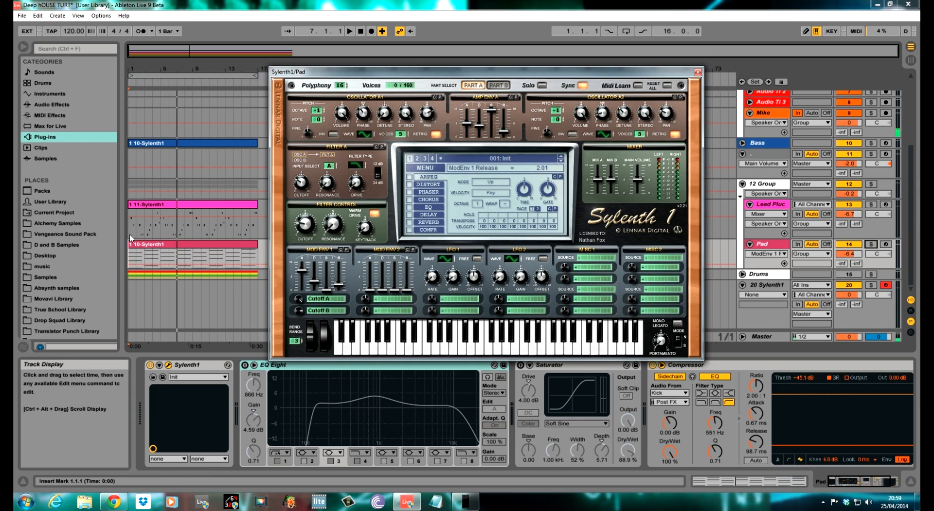
# Audition the Pad track in solo, stopping playback and unsoloing it when done
pyautogui.click(870, 245)
pyautogui.press('space')
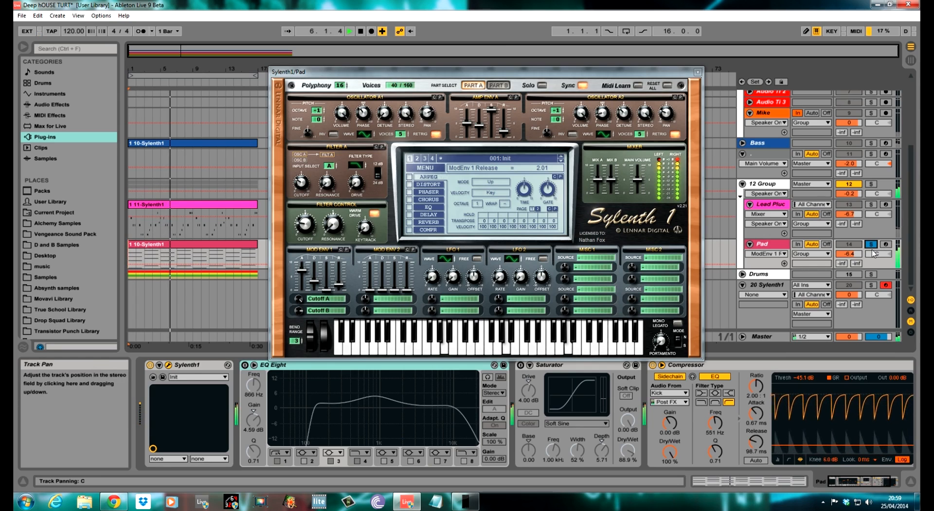
pyautogui.press('space')
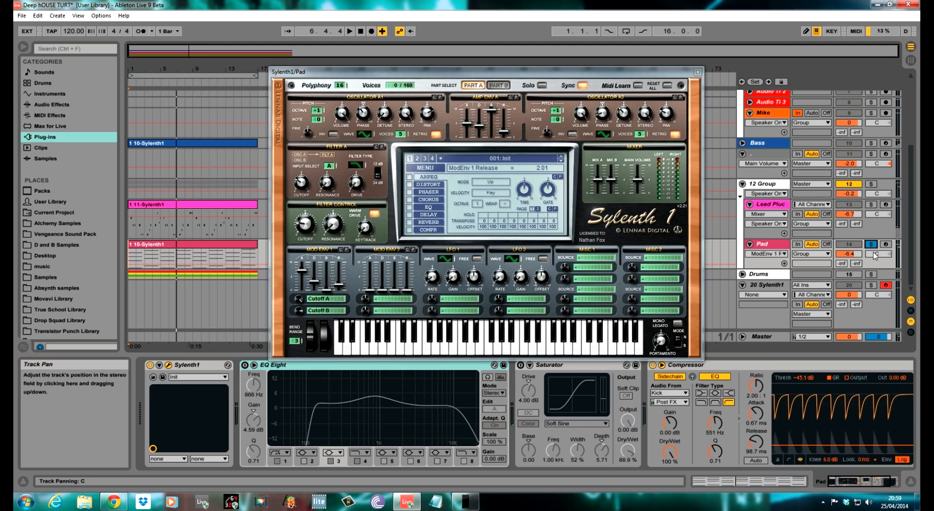
pyautogui.click(872, 244)
# Switch to Part B and set Oscillator B1 to an inverted Sine wave with 5 voices and octave +1
pyautogui.click(498, 86)
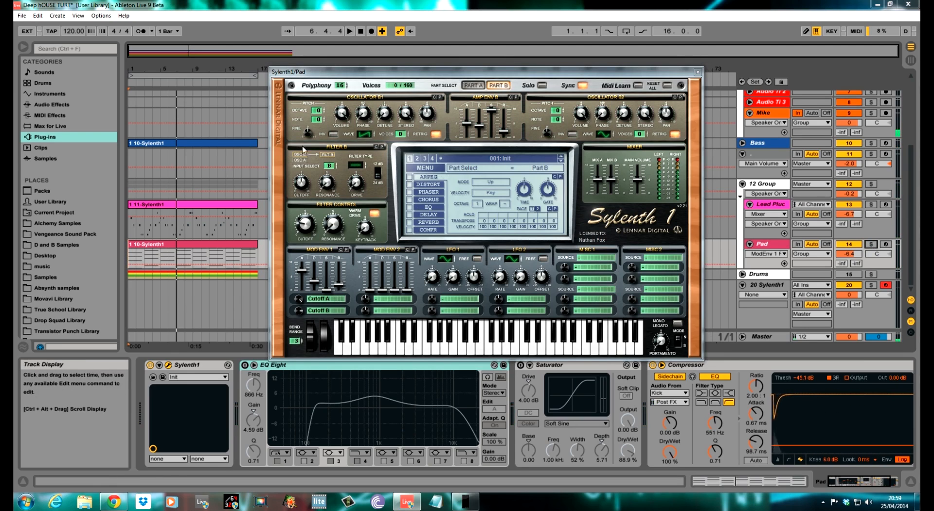
pyautogui.click(363, 130)
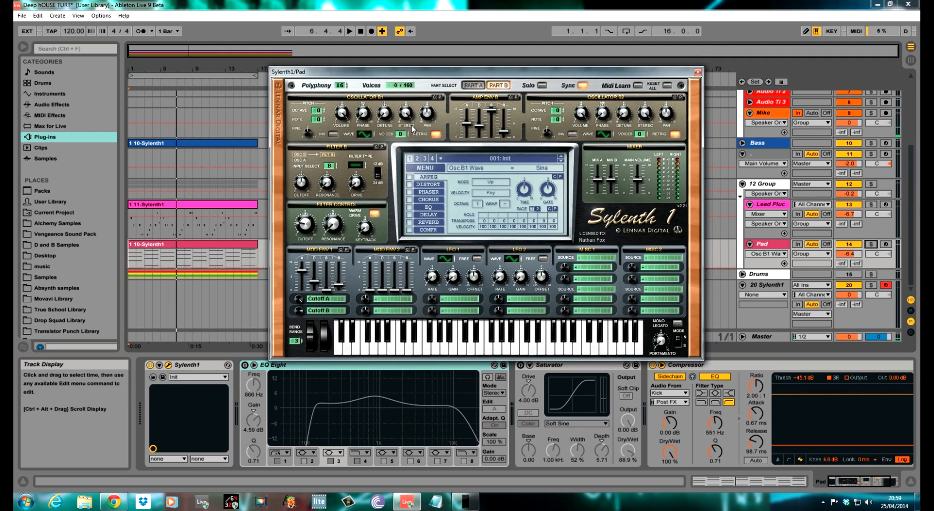
pyautogui.moveTo(401, 136); pyautogui.dragTo(405, 104)
pyautogui.click(334, 135)
pyautogui.click(320, 113)
pyautogui.moveTo(320, 113); pyautogui.dragTo(322, 105)
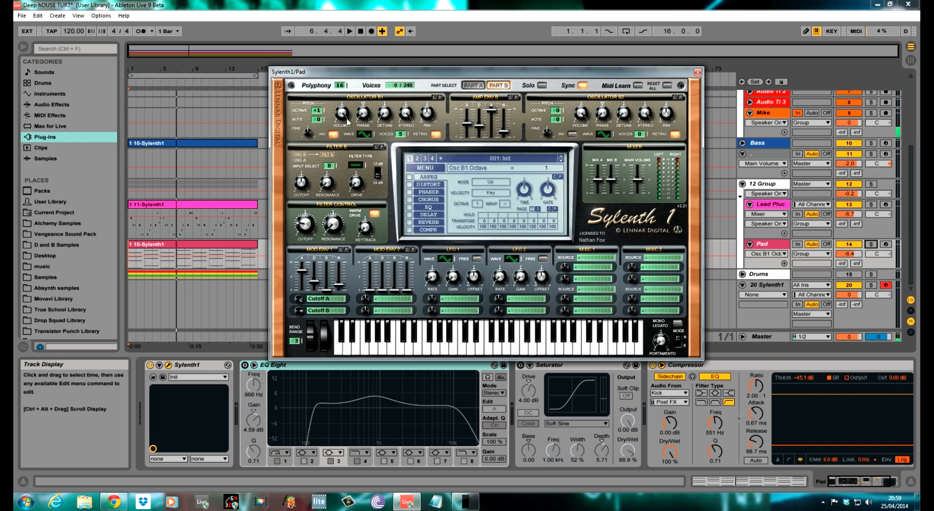
# Raise Oscillator B1's detune and set its pan to 4.57
pyautogui.moveTo(387, 117); pyautogui.dragTo(380, 84)
pyautogui.click(428, 114)
pyautogui.moveTo(433, 109); pyautogui.dragTo(437, 94)
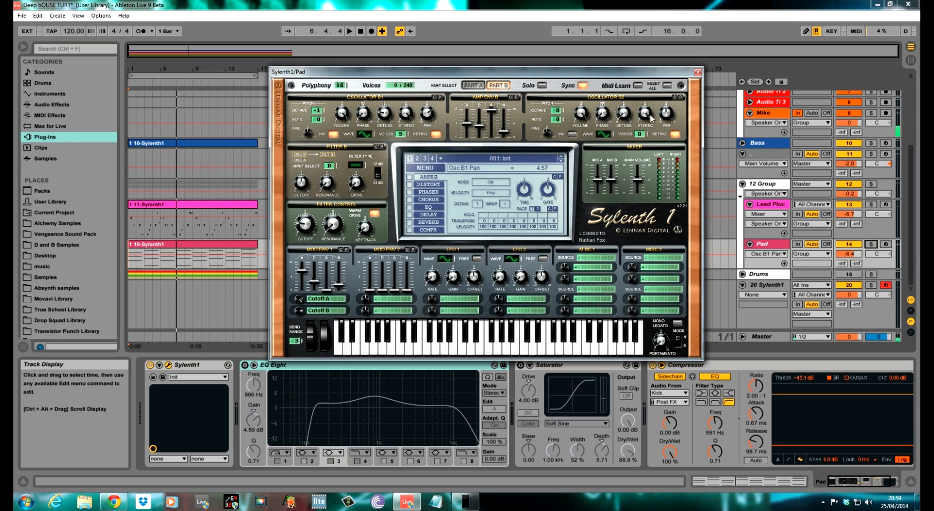
# Pan Oscillator B2 the opposite way, give it an inverted square-shaped wave with 5 voices, and set its detune to 1.57
pyautogui.moveTo(675, 117); pyautogui.dragTo(674, 134)
pyautogui.click(603, 134)
pyautogui.moveTo(640, 135); pyautogui.dragTo(645, 108)
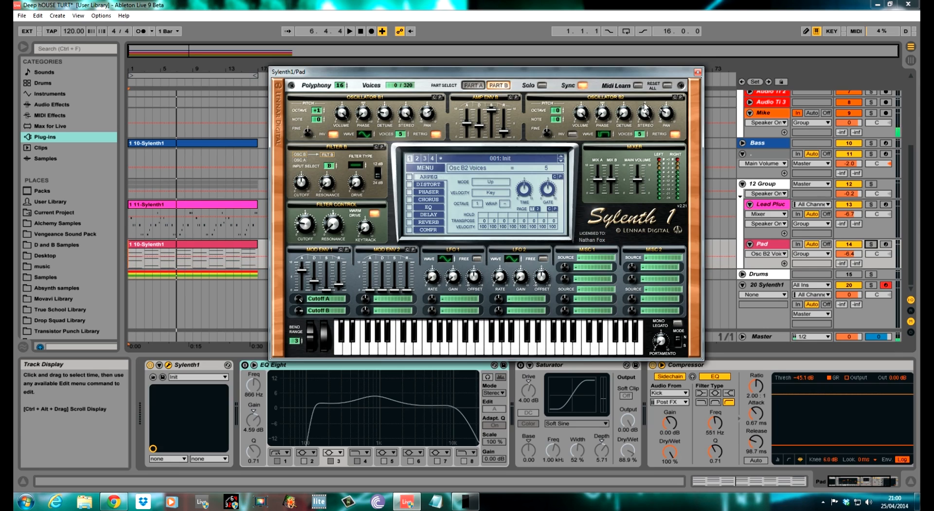
pyautogui.click(572, 135)
pyautogui.moveTo(624, 113); pyautogui.dragTo(620, 97)
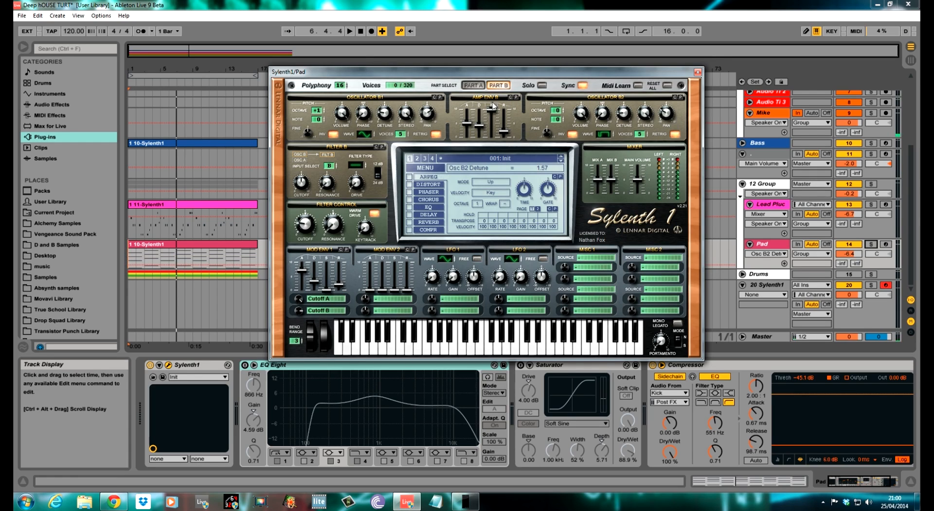
# Set Filter B's type to Lowpass with a 24 dB slope, raise its drive and adjust its resonance
pyautogui.click(360, 166)
pyautogui.moveTo(360, 167); pyautogui.dragTo(361, 151)
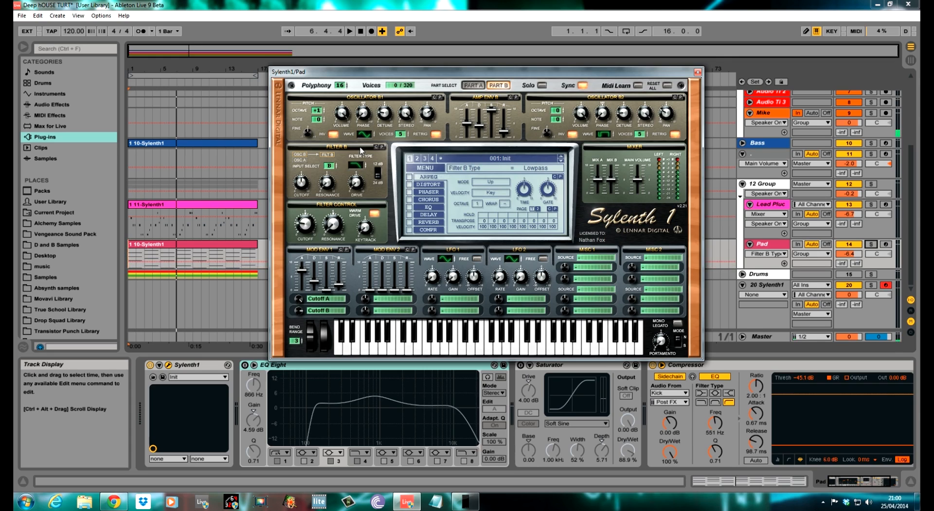
pyautogui.click(379, 177)
pyautogui.moveTo(358, 183); pyautogui.dragTo(359, 169)
pyautogui.click(330, 182)
pyautogui.moveTo(327, 182); pyautogui.dragTo(309, 204)
# Set Oscillator B2's octave to -1 and audition the Pad track in solo
pyautogui.click(557, 112)
pyautogui.moveTo(557, 111); pyautogui.dragTo(559, 122)
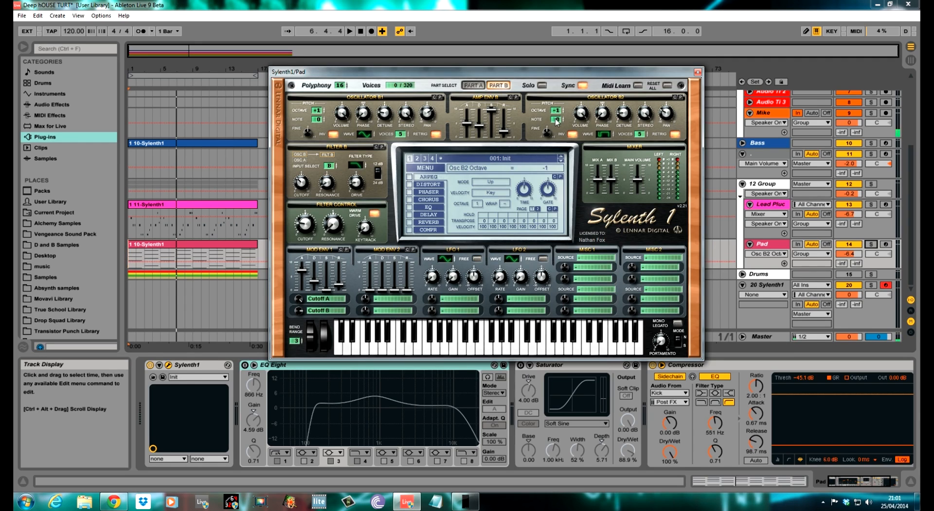
pyautogui.click(128, 266)
pyautogui.click(870, 244)
pyautogui.press('space')
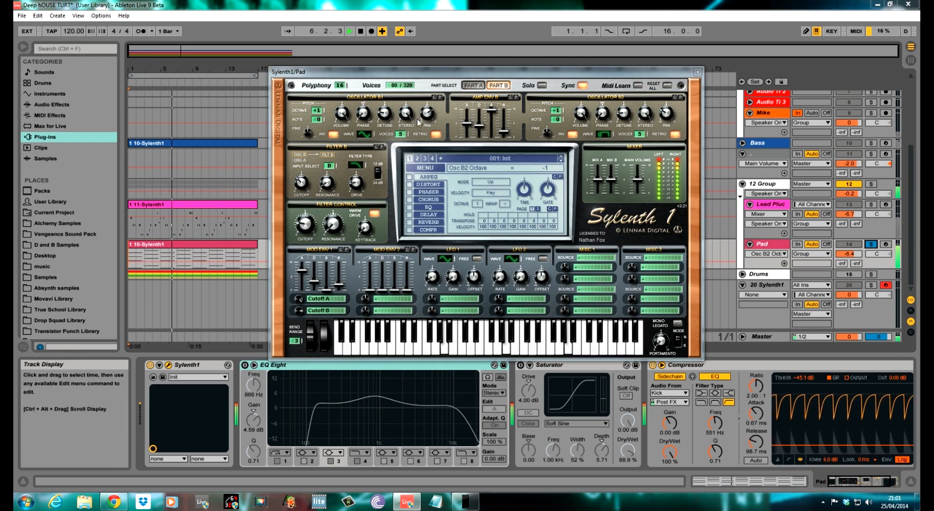
pyautogui.press('space')
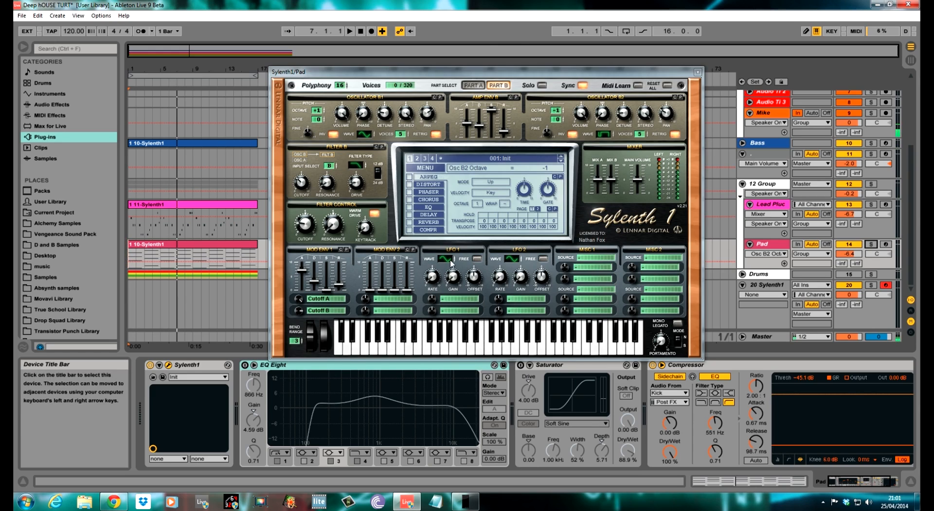
# Route LFO 1's first destination to Phase B and adjust its modulation amount
pyautogui.click(464, 303)
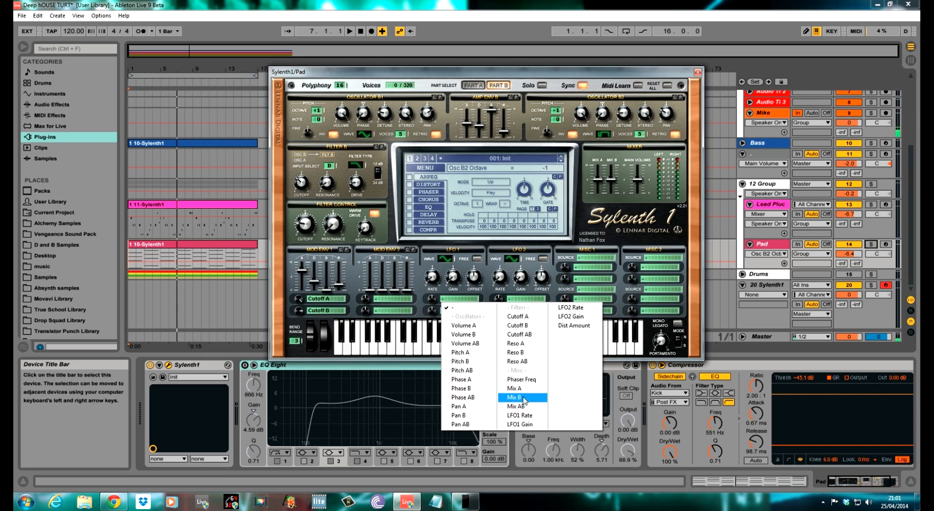
pyautogui.click(467, 388)
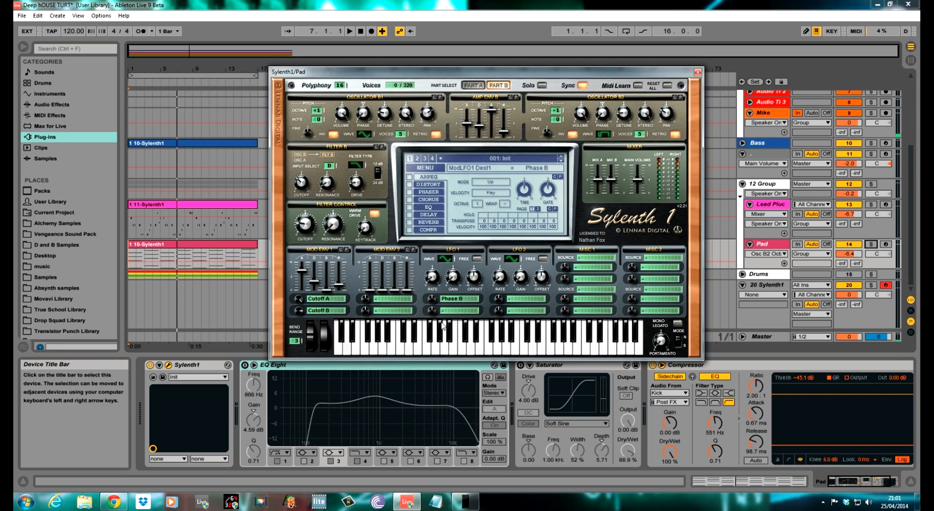
pyautogui.click(432, 301)
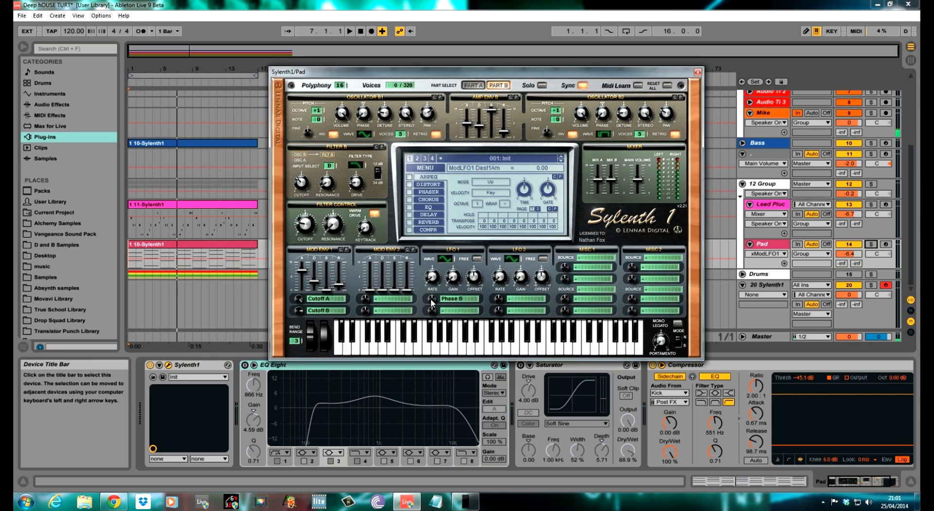
pyautogui.scroll(-2, 431, 301)
# Set LFO 1's rate to 1/2 and its gain to 2.90
pyautogui.click(432, 277)
pyautogui.moveTo(433, 248); pyautogui.dragTo(433, 238)
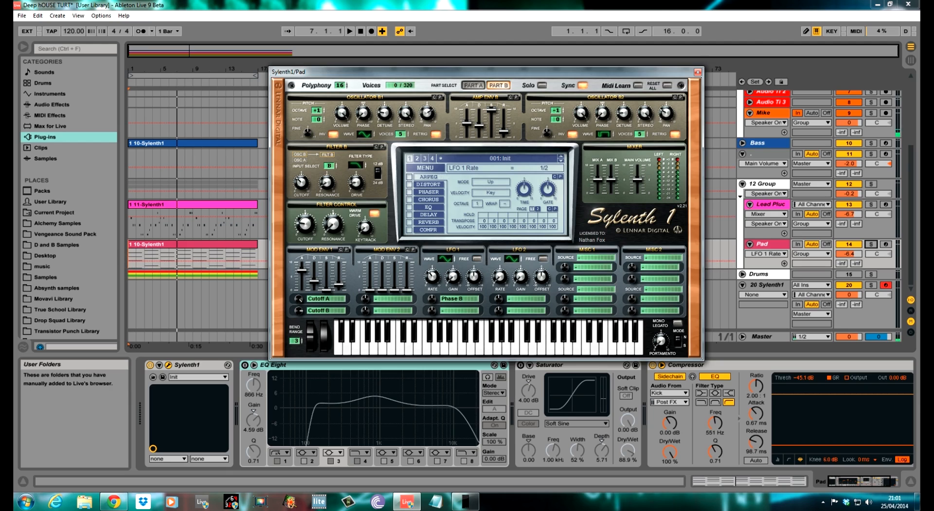
pyautogui.moveTo(431, 276); pyautogui.dragTo(432, 282)
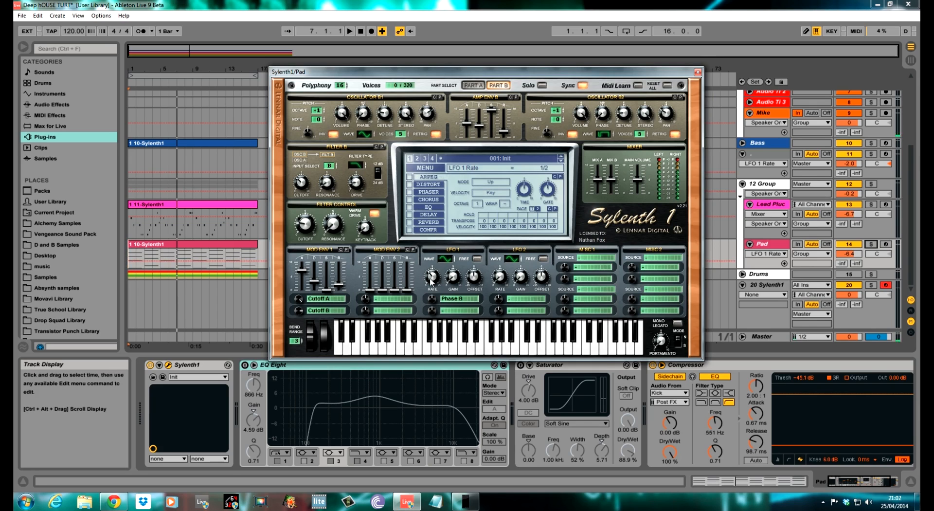
pyautogui.click(451, 281)
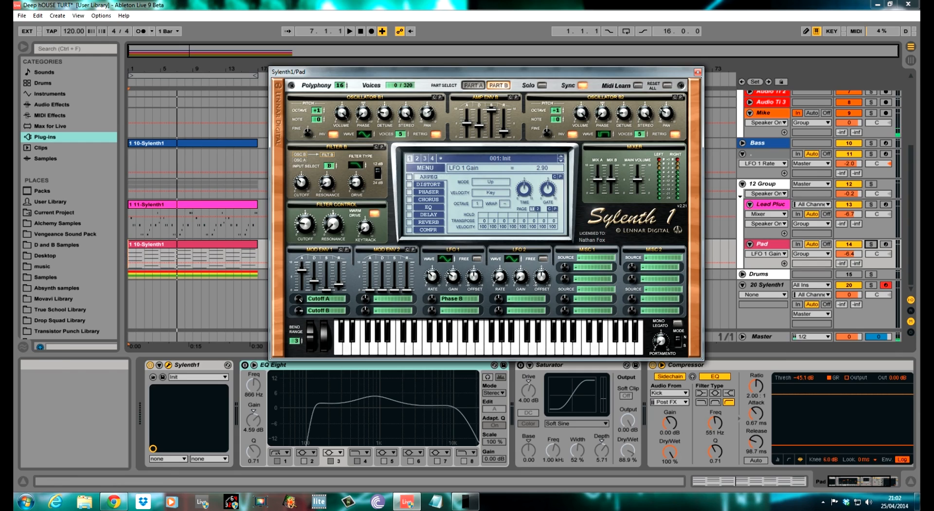
# Enable the OverDrive distortion with an amount of 1.48 and a dry/wet of 50.48 %
pyautogui.click(431, 185)
pyautogui.click(409, 185)
pyautogui.moveTo(496, 220); pyautogui.dragTo(488, 249)
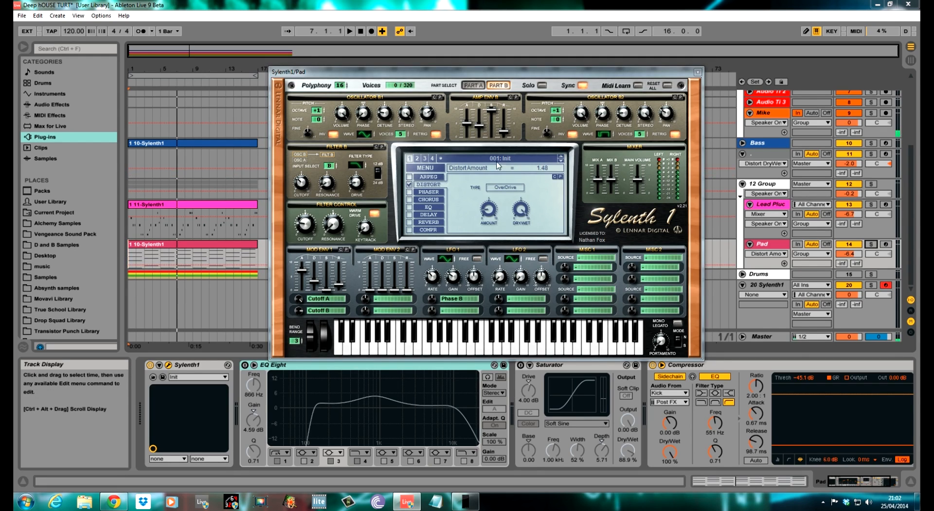
pyautogui.click(526, 208)
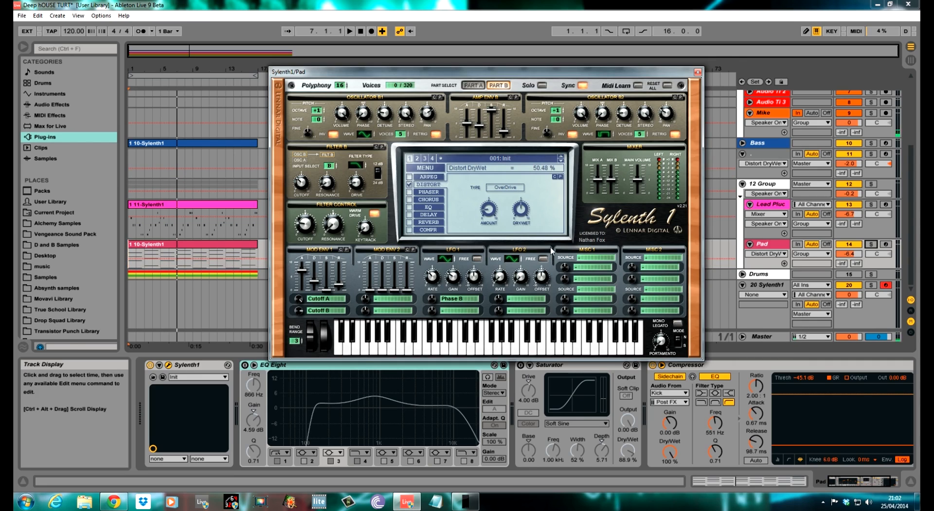
pyautogui.moveTo(522, 208); pyautogui.dragTo(522, 210)
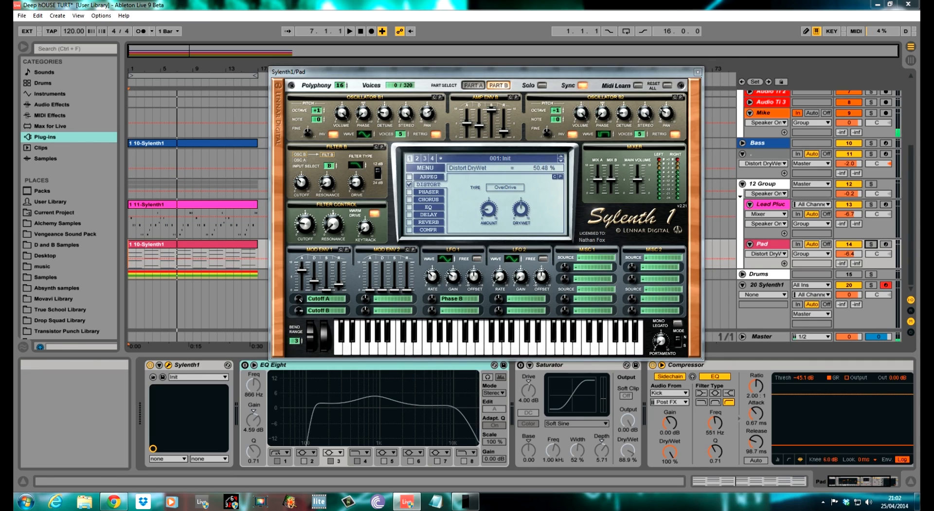
# Enable Sylenth1's EQ with the bass at 8.50 dB and the treble frequency at 2103.39 Hz
pyautogui.click(428, 207)
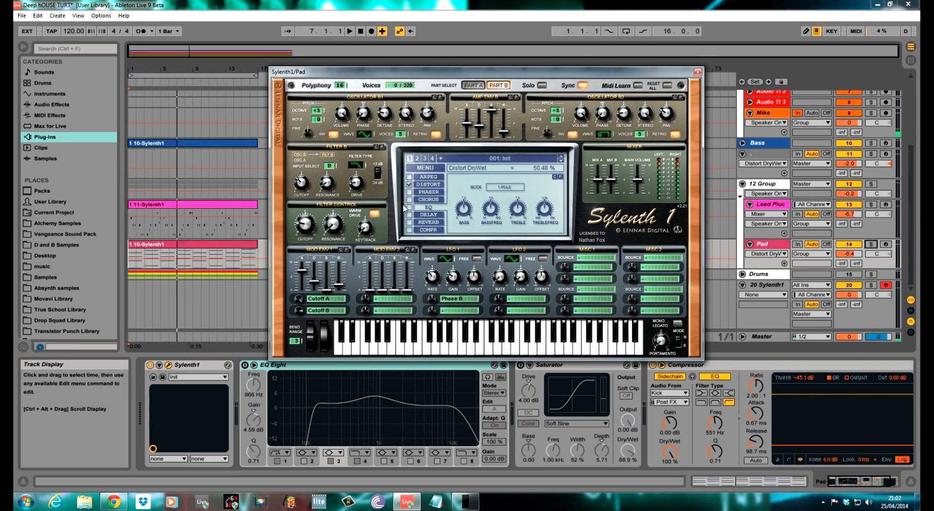
pyautogui.click(410, 207)
pyautogui.click(470, 205)
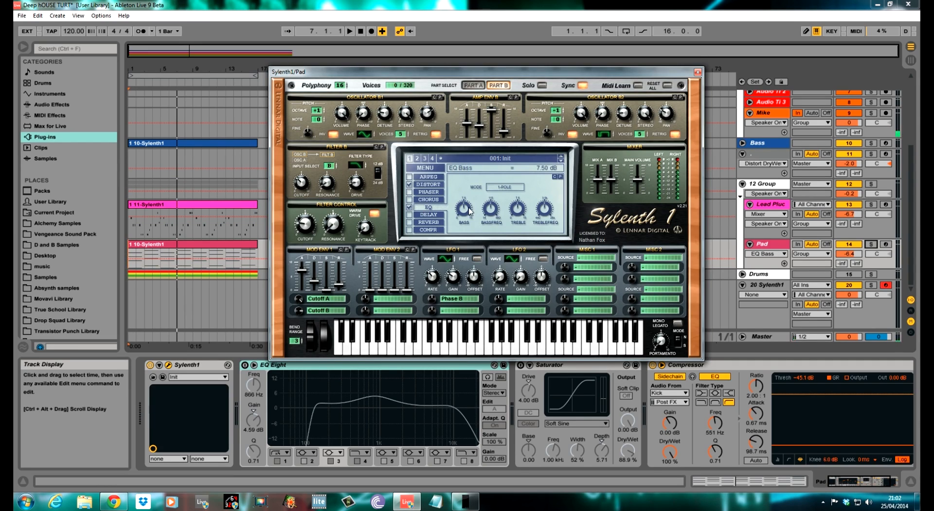
pyautogui.moveTo(471, 205); pyautogui.dragTo(470, 206)
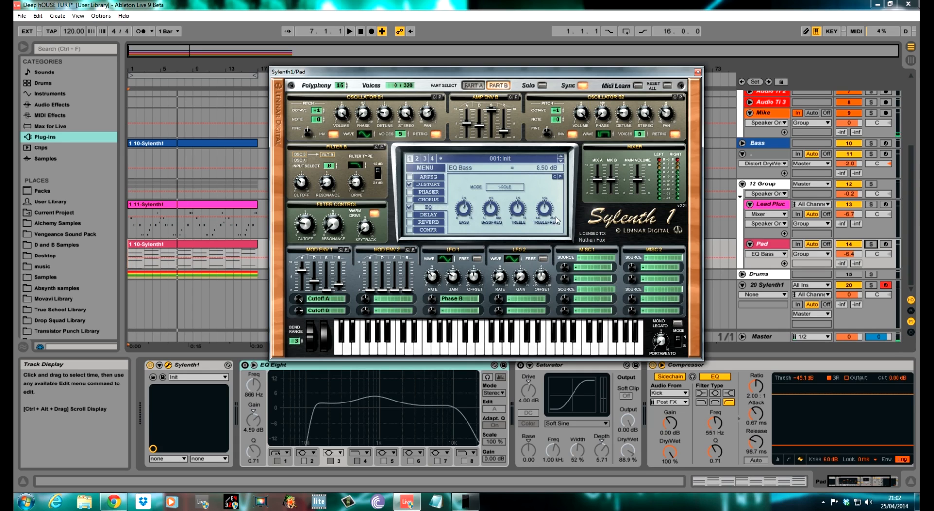
pyautogui.moveTo(545, 208); pyautogui.dragTo(546, 220)
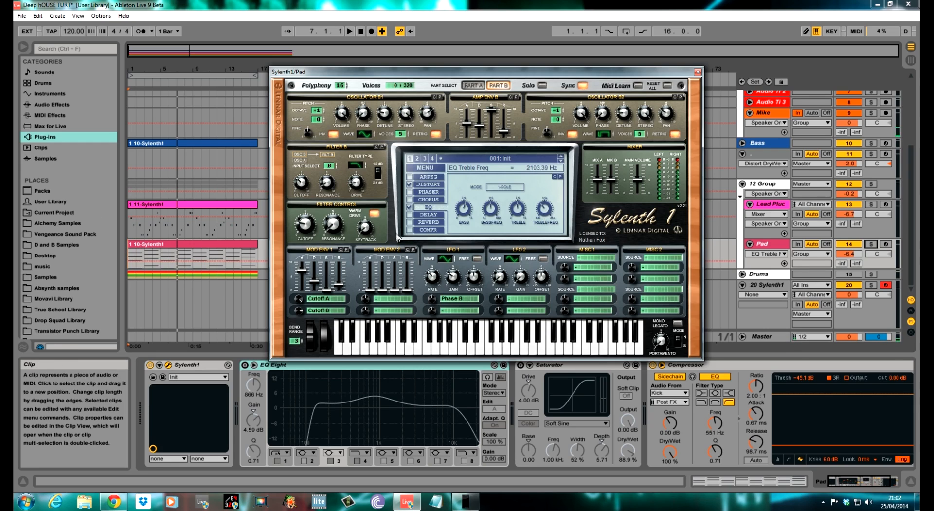
# Enable the delay effect with both the left and right delay times at 1/4
pyautogui.click(432, 216)
pyautogui.click(409, 215)
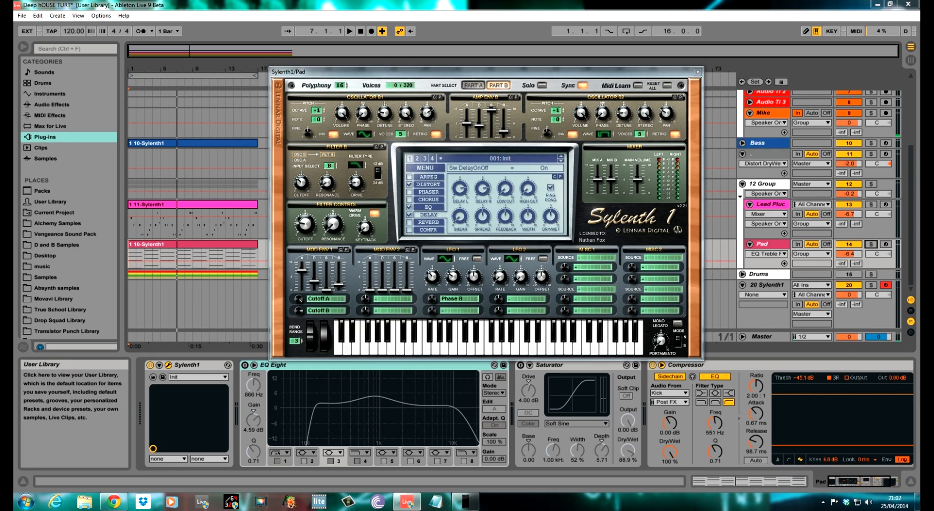
pyautogui.click(462, 193)
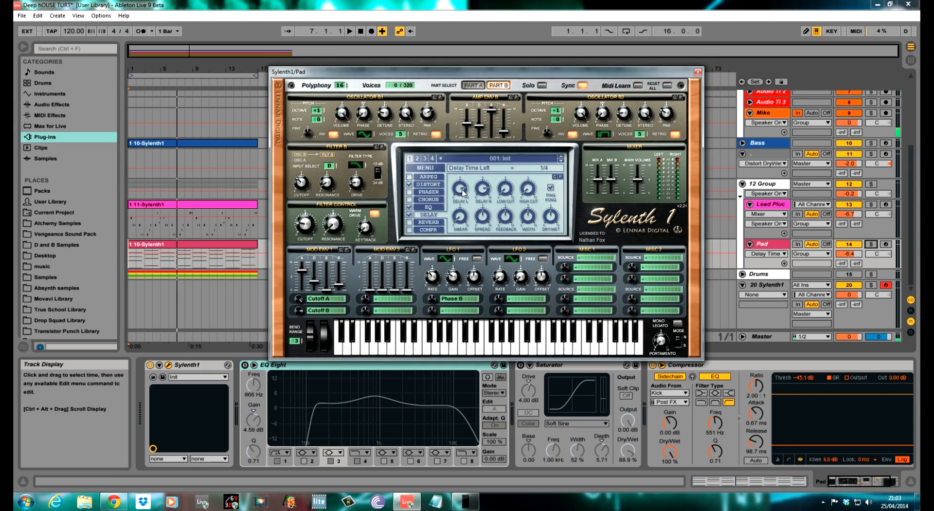
pyautogui.click(479, 193)
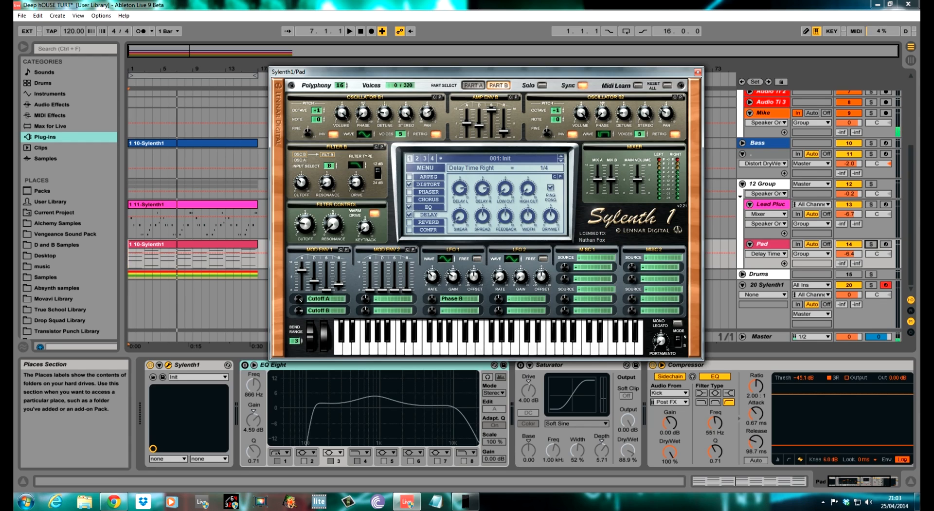
# Enable the reverb with a predelay of 0.00 ms and a dry/wet of 59.05 %
pyautogui.click(421, 224)
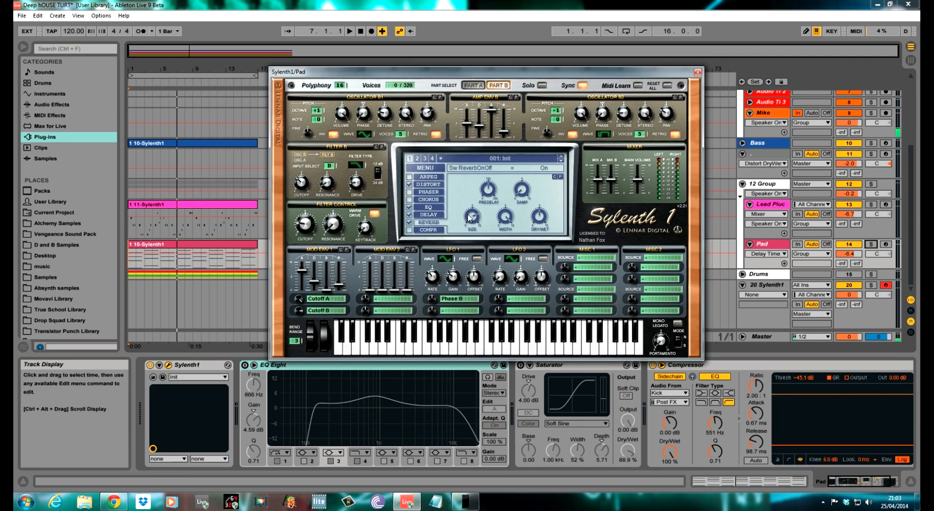
pyautogui.moveTo(492, 192); pyautogui.dragTo(503, 277)
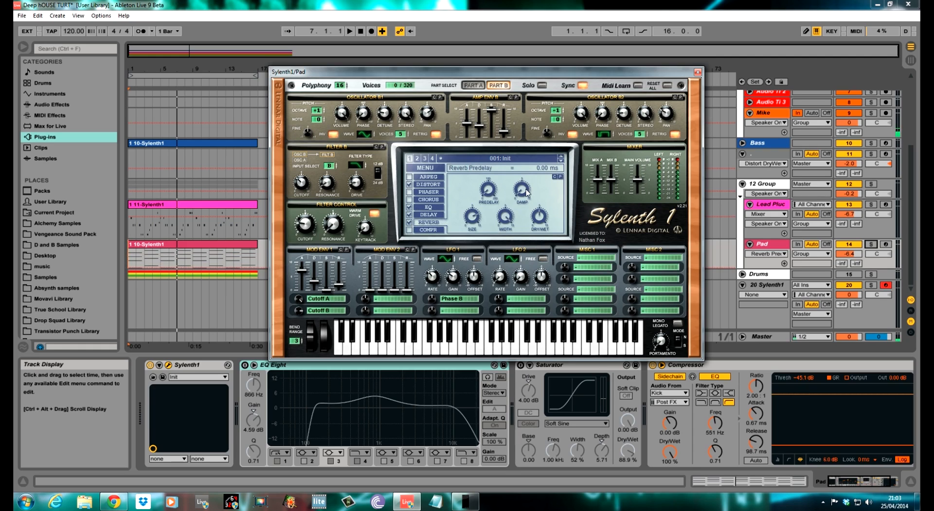
pyautogui.click(544, 220)
pyautogui.moveTo(544, 218); pyautogui.dragTo(543, 210)
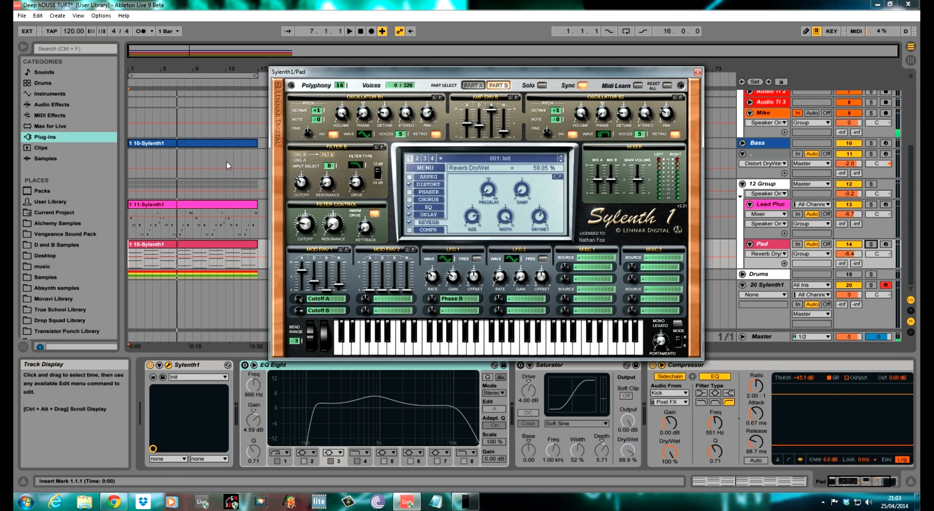
# Solo the Pad track and start playback to audition the finished patch
pyautogui.moveTo(329, 75); pyautogui.dragTo(329, 73)
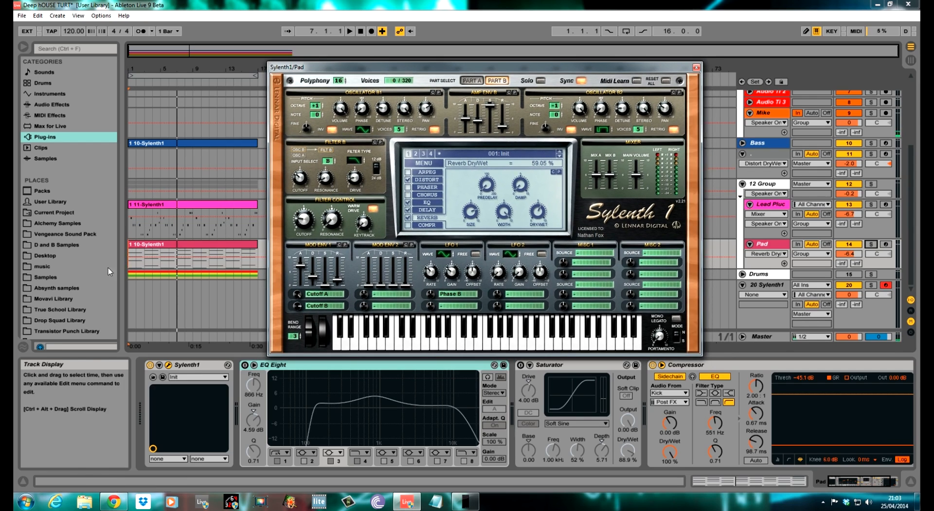
pyautogui.click(870, 245)
pyautogui.press('space')
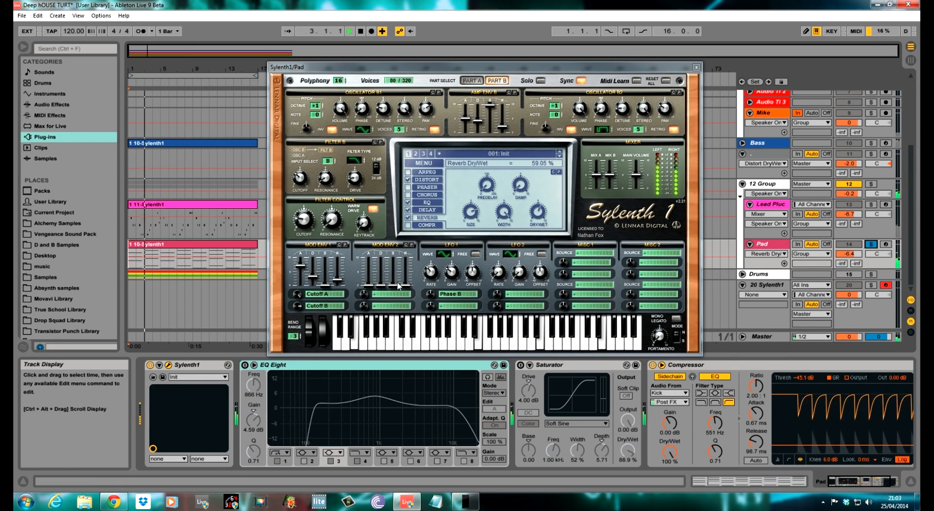
# Change the first modulation destination of Sylenth1's LFO 1 to Pitch AB
pyautogui.click(431, 294)
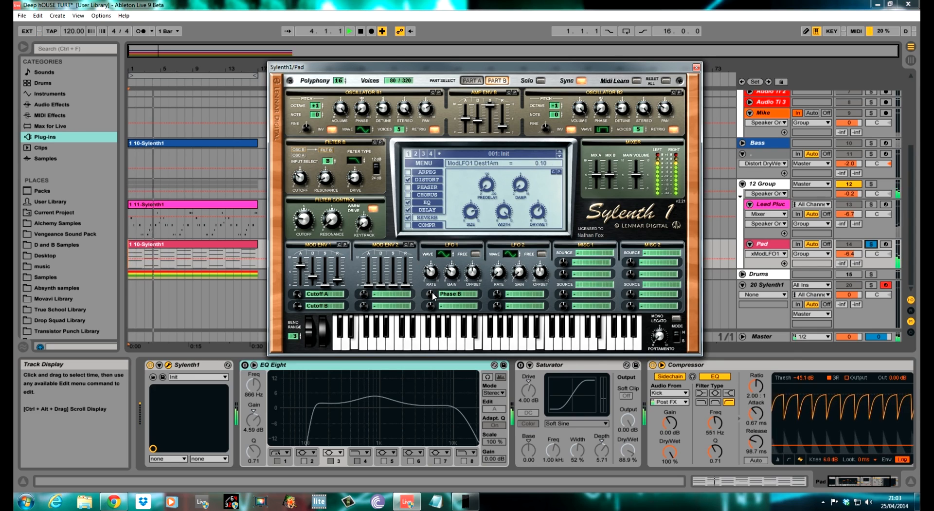
pyautogui.click(453, 294)
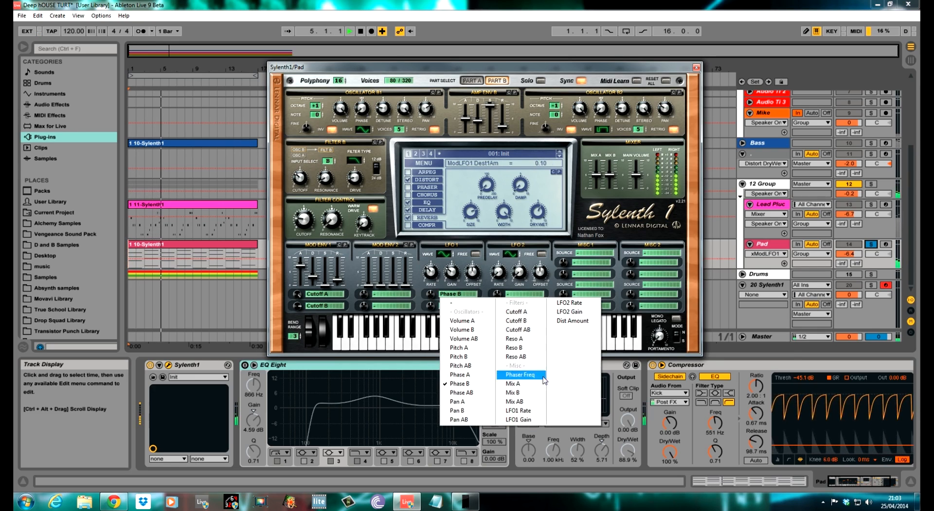
pyautogui.click(483, 365)
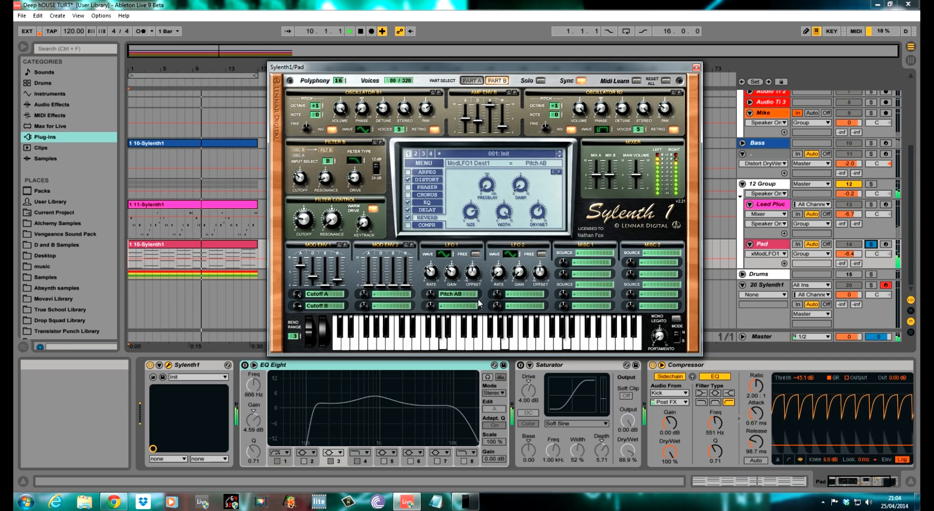
# Audition the pad together with the soloed Lead Pluck and Bass tracks, and clear the solos
pyautogui.click(871, 204)
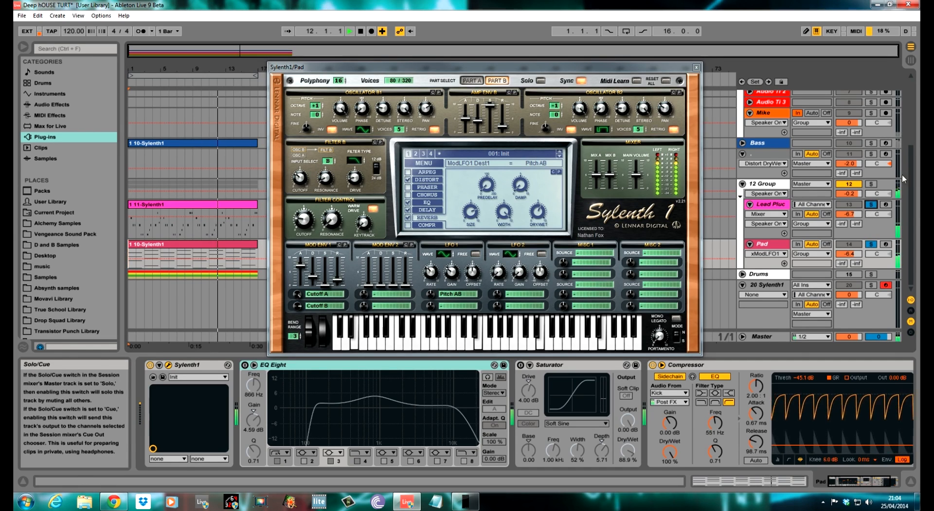
pyautogui.click(872, 143)
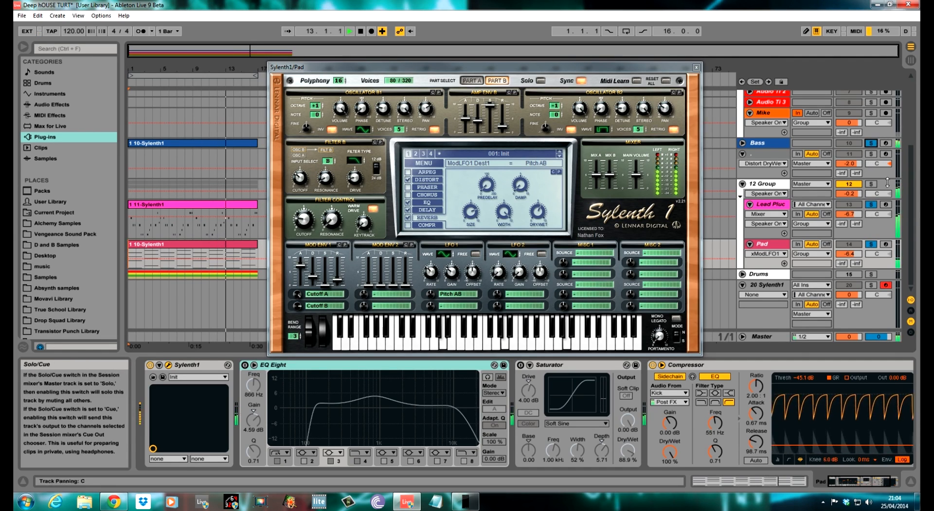
pyautogui.click(872, 244)
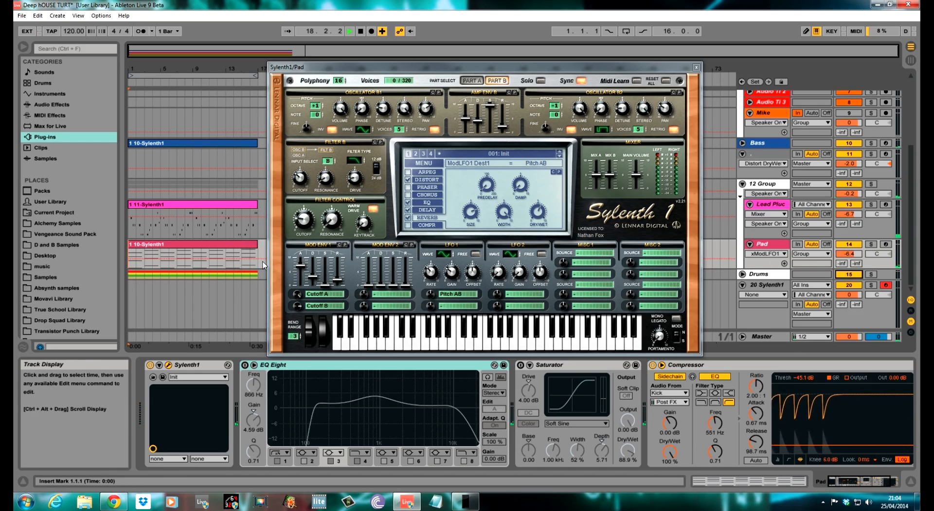
# Replace the instrument on track 20 with Massive from the NI plug-ins folder
pyautogui.click(773, 321)
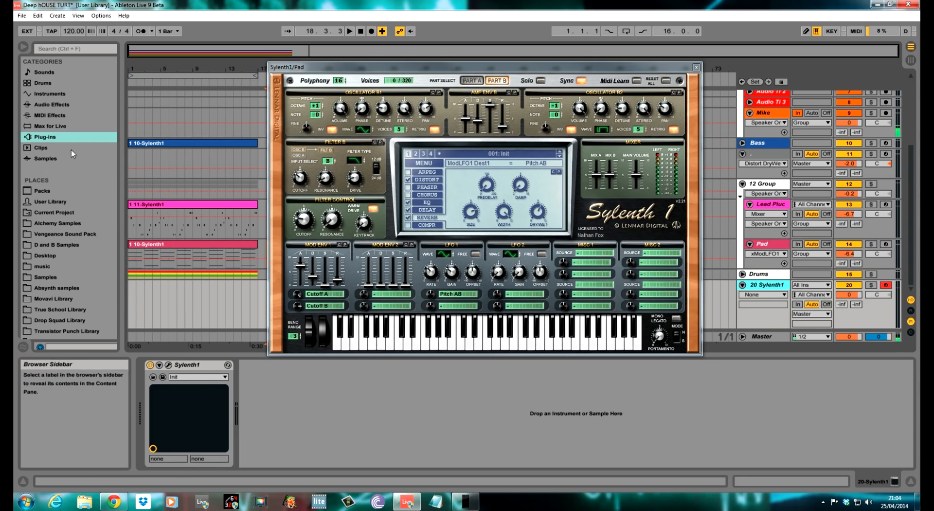
pyautogui.moveTo(119, 157); pyautogui.dragTo(258, 168)
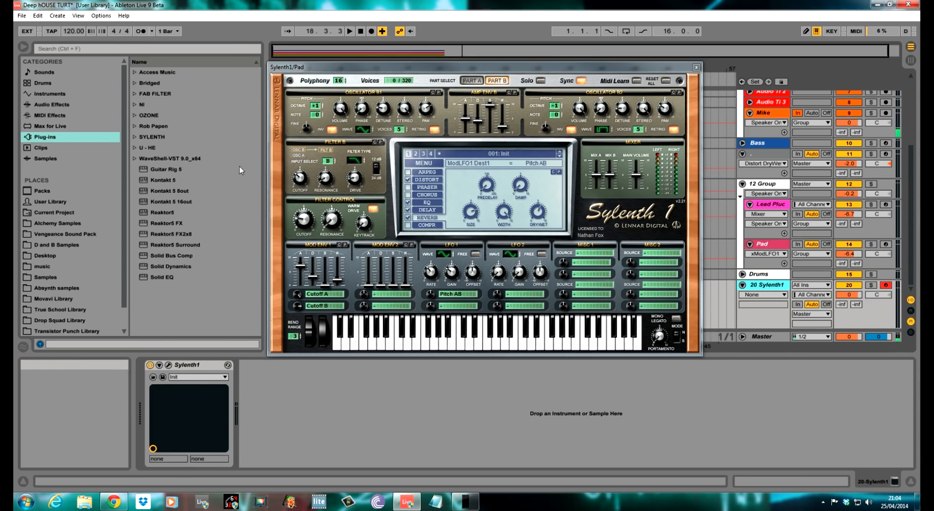
pyautogui.click(133, 104)
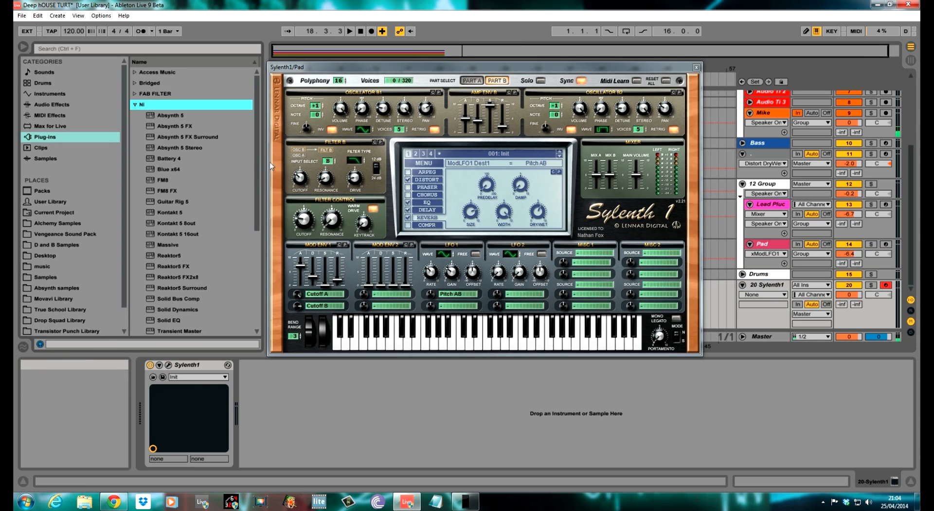
pyautogui.scroll(-3, 256, 170)
pyautogui.scroll(1, 251, 182)
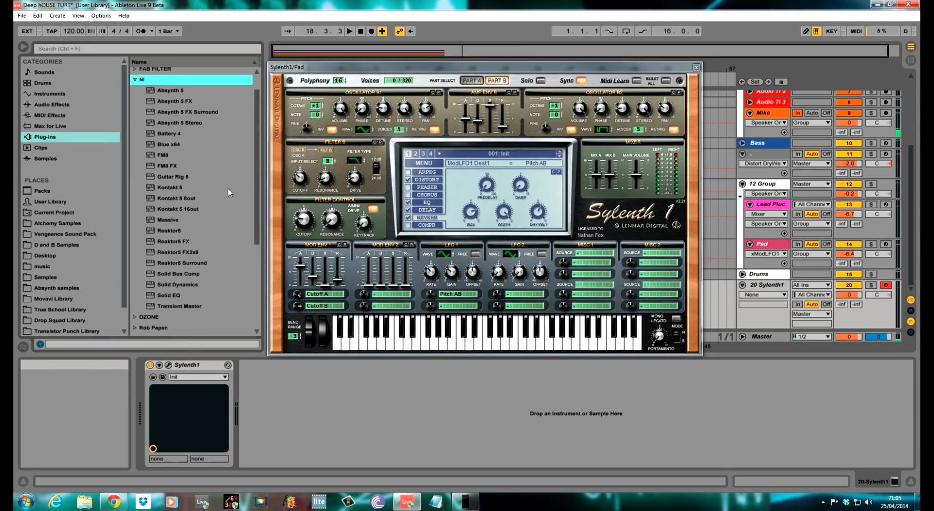
pyautogui.click(173, 212)
pyautogui.click(174, 219)
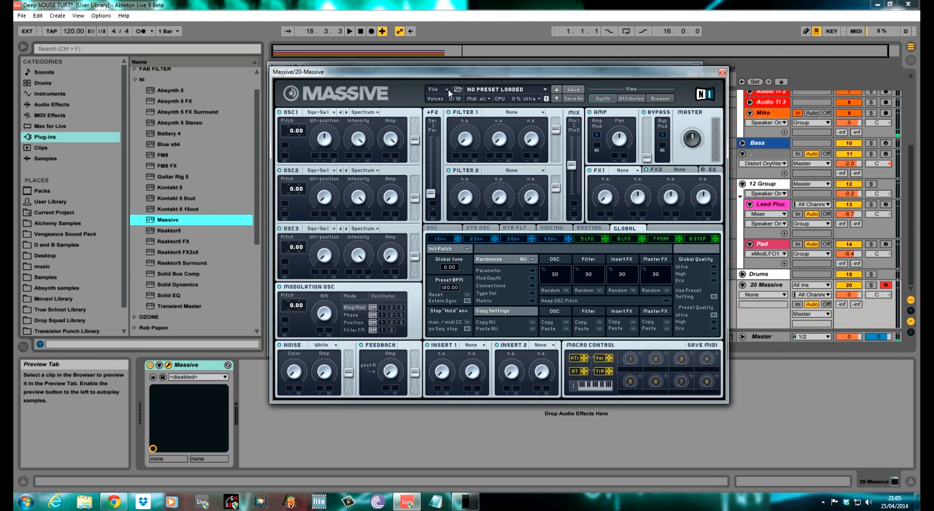
# Load the saved sound "massive pad" from the Sounds folder into Massive
pyautogui.click(448, 91)
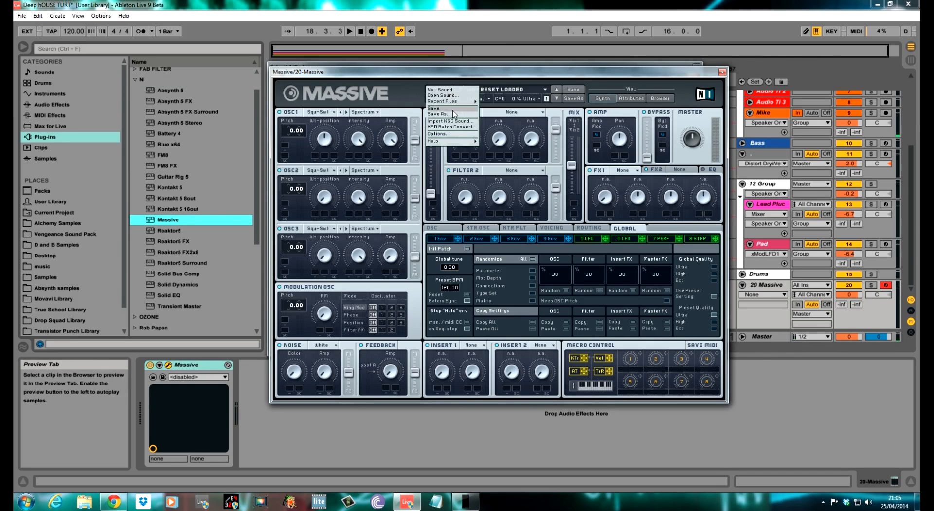
pyautogui.click(454, 102)
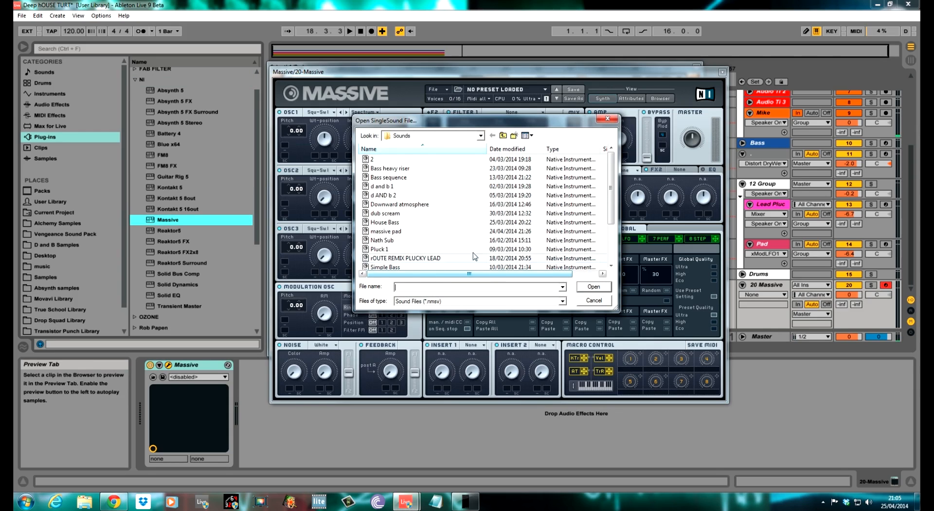
pyautogui.moveTo(611, 204)
pyautogui.mouseDown()
pyautogui.moveTo(612, 219)
pyautogui.moveTo(613, 204)
pyautogui.mouseUp()
pyautogui.doubleClick(382, 205)
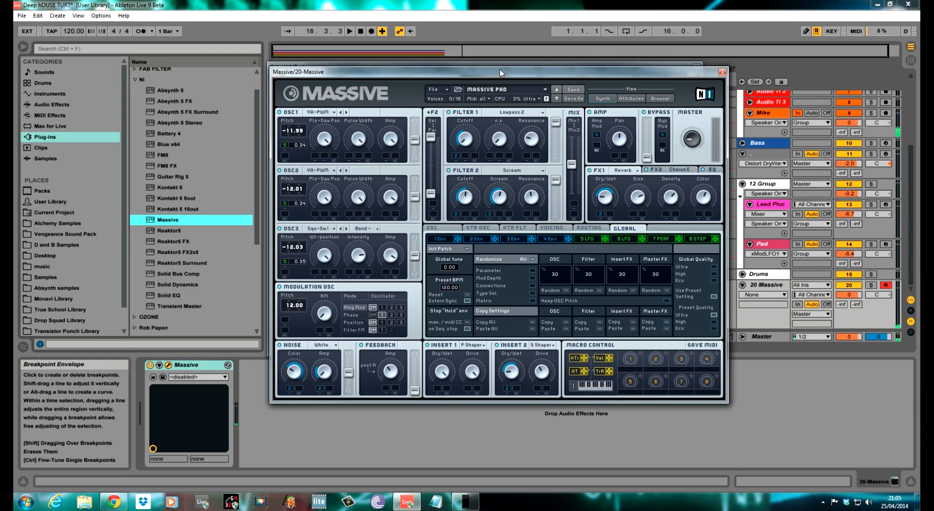
# Close the Sylenth1 window and move the Massive window lower over the arrangement
pyautogui.moveTo(501, 73); pyautogui.dragTo(507, 148)
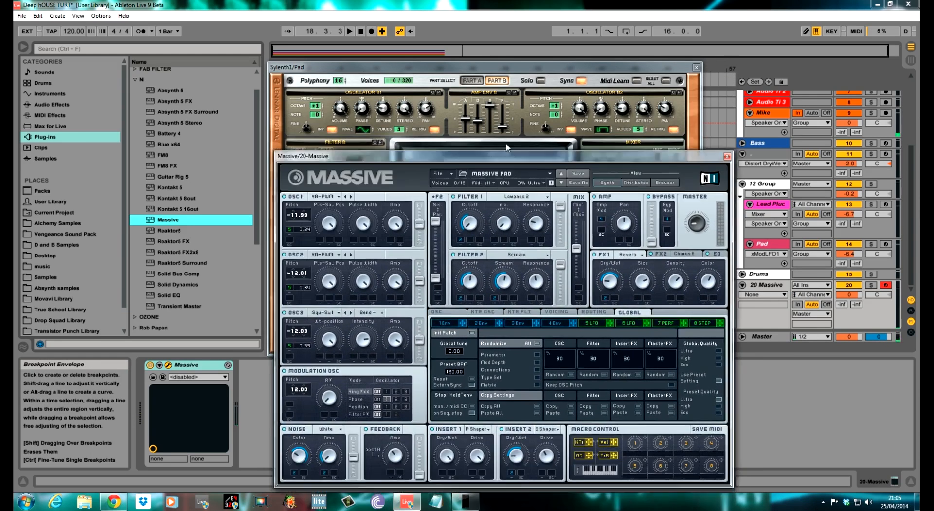
pyautogui.click(696, 67)
pyautogui.moveTo(509, 149); pyautogui.dragTo(553, 156)
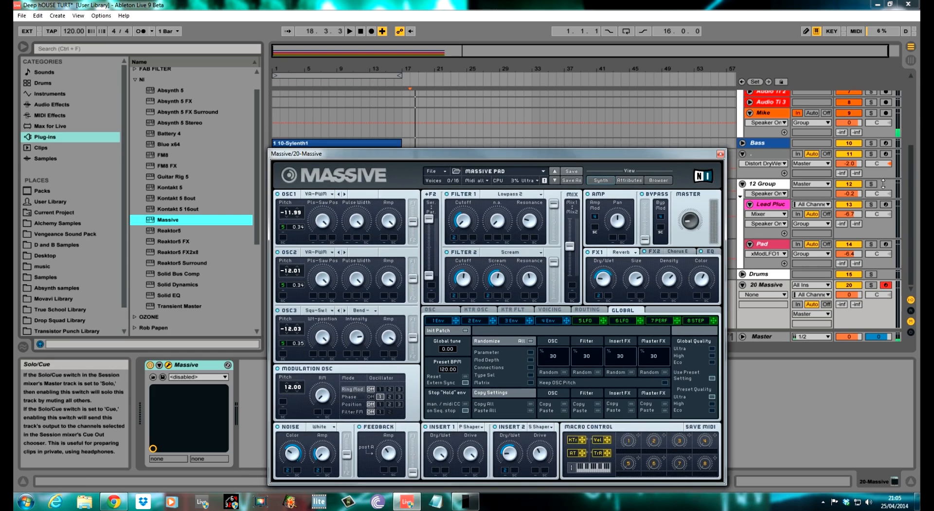
# Open the Virus TI plug-in on the VIRUS TI track and load "039 epic pad" from My Patches.mid into part 1
pyautogui.scroll(3, 817, 195)
pyautogui.click(766, 100)
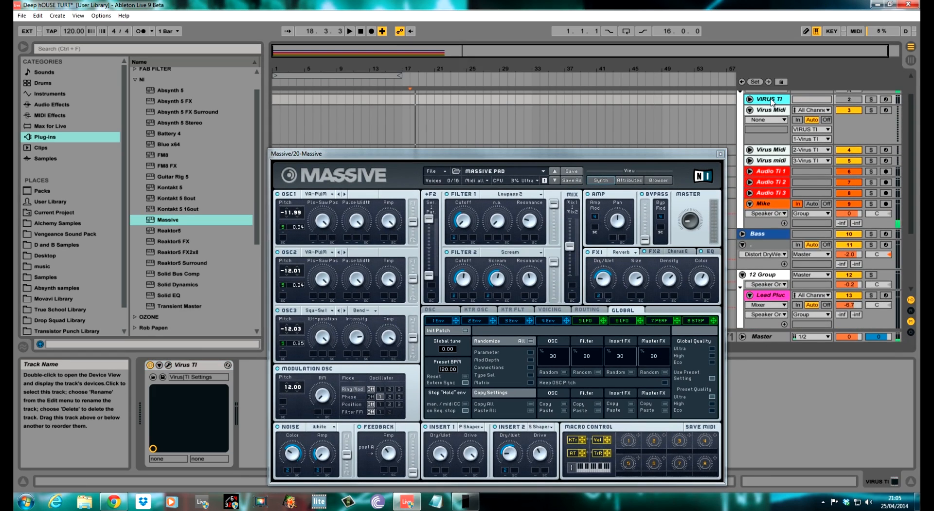
pyautogui.click(169, 364)
pyautogui.click(610, 389)
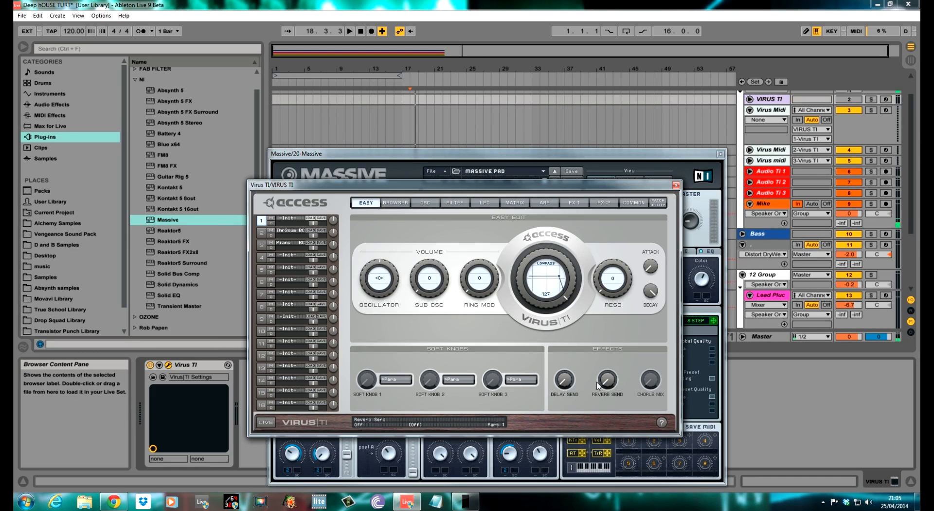
pyautogui.click(309, 218)
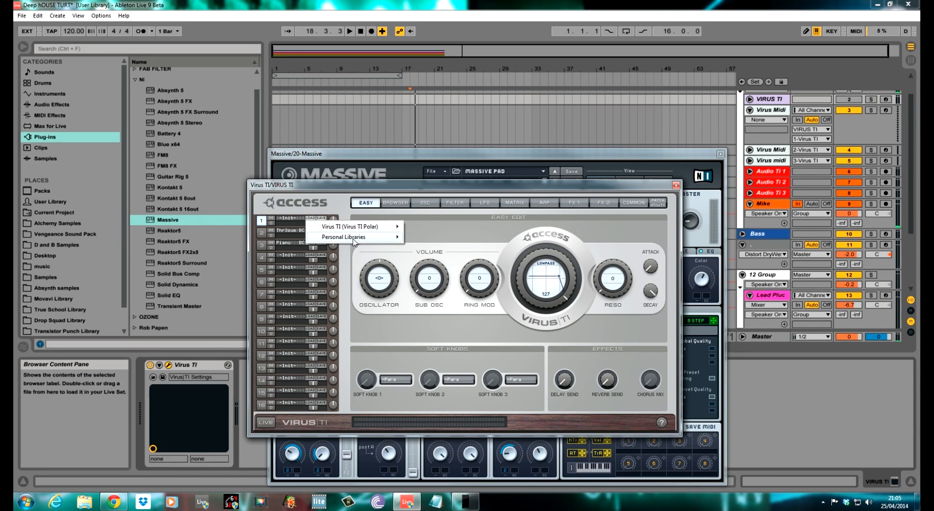
pyautogui.moveTo(353, 238)
pyautogui.moveTo(481, 247)
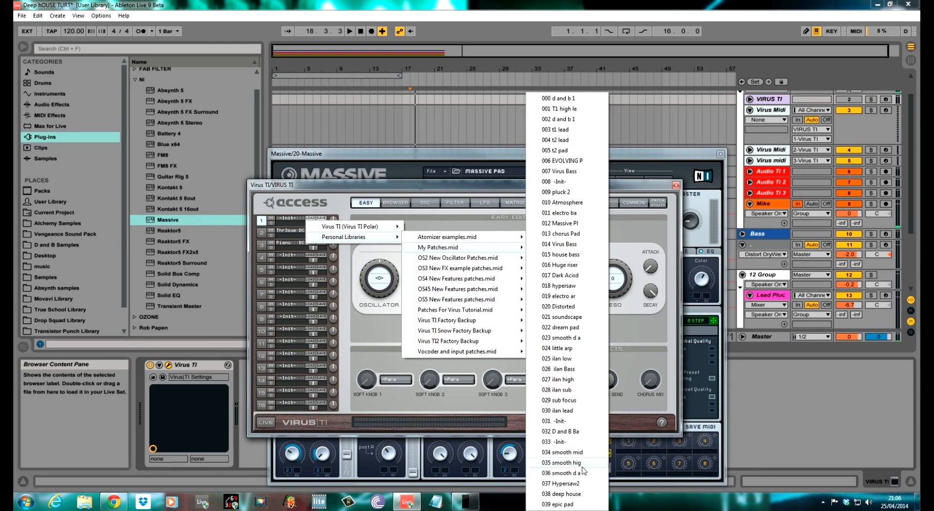
pyautogui.click(579, 504)
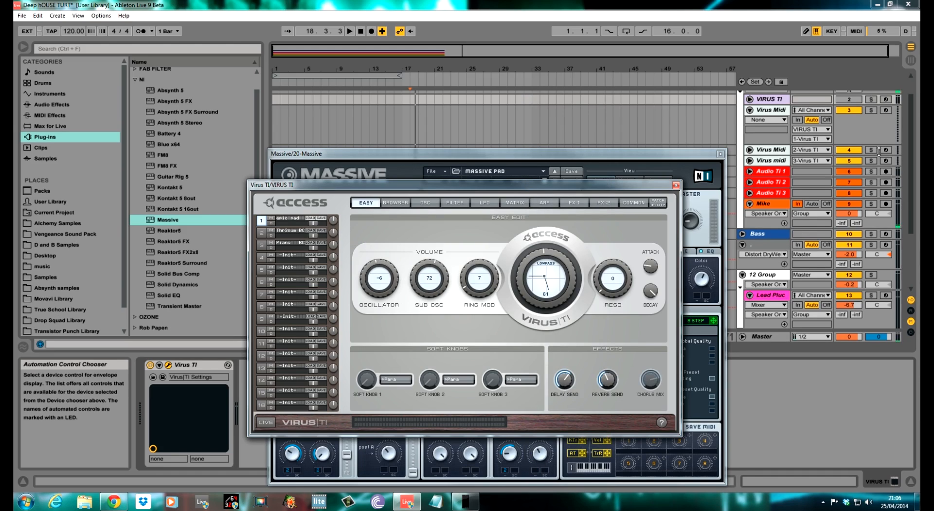
# Arm the first Virus Midi track for recording and raise the volume of part 1 in Virus TI
pyautogui.click(886, 110)
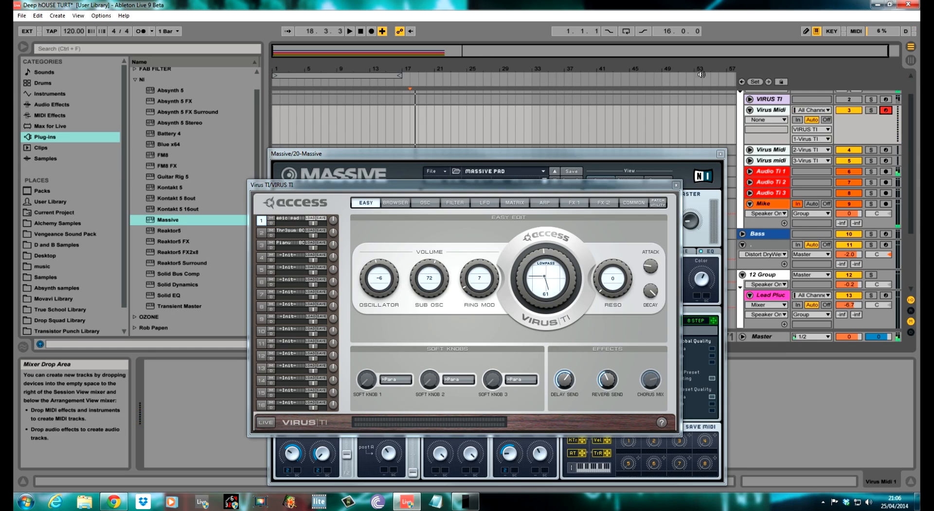
pyautogui.click(316, 221)
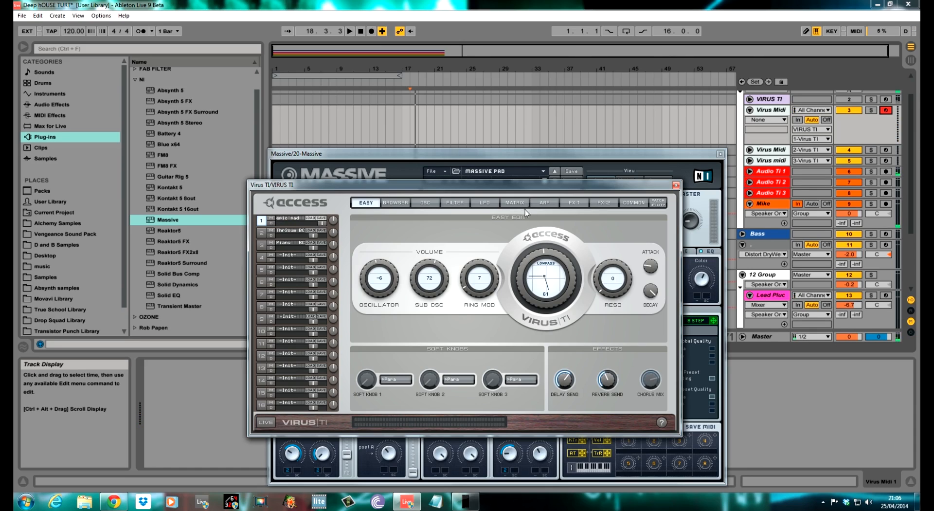
# View the epic pad's modulation matrix slots in Virus TI, and close the Virus TI and Massive windows
pyautogui.click(514, 202)
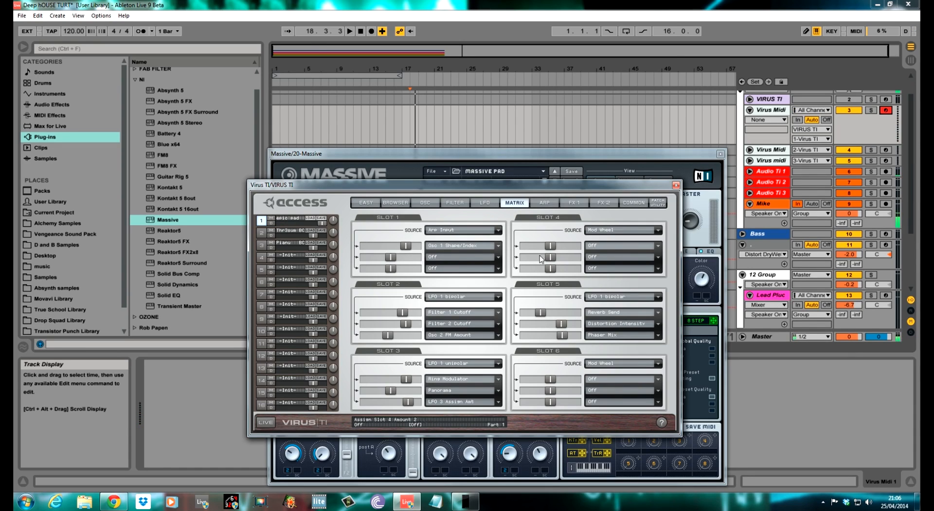
pyautogui.moveTo(427, 193); pyautogui.dragTo(449, 350)
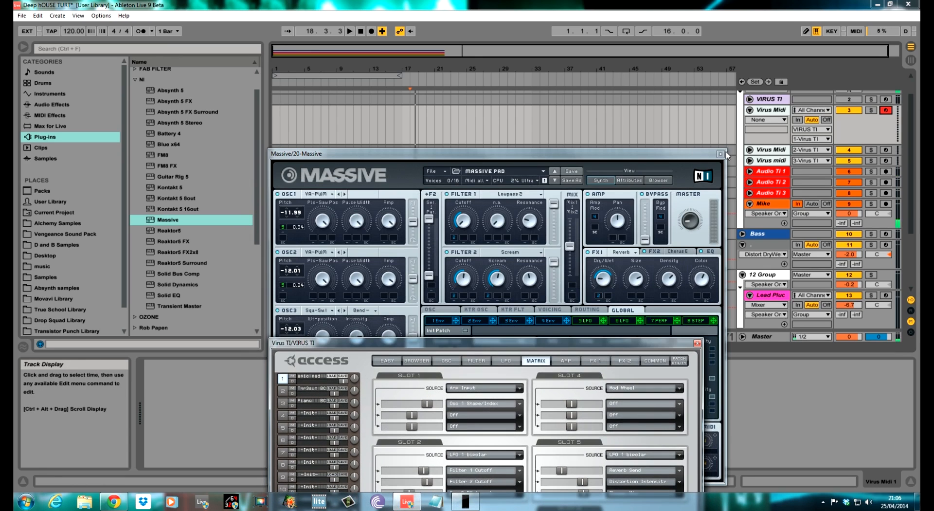
pyautogui.moveTo(492, 352); pyautogui.dragTo(500, 342)
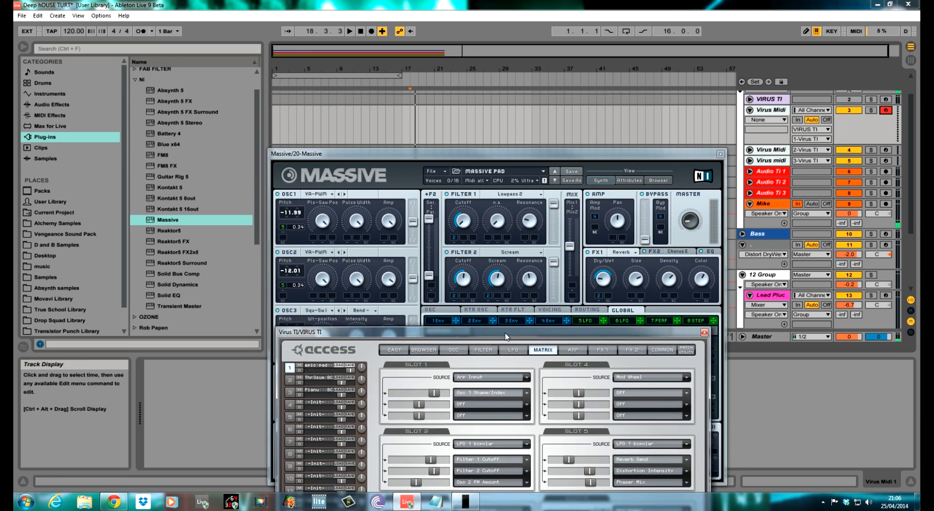
pyautogui.click(706, 335)
pyautogui.click(721, 154)
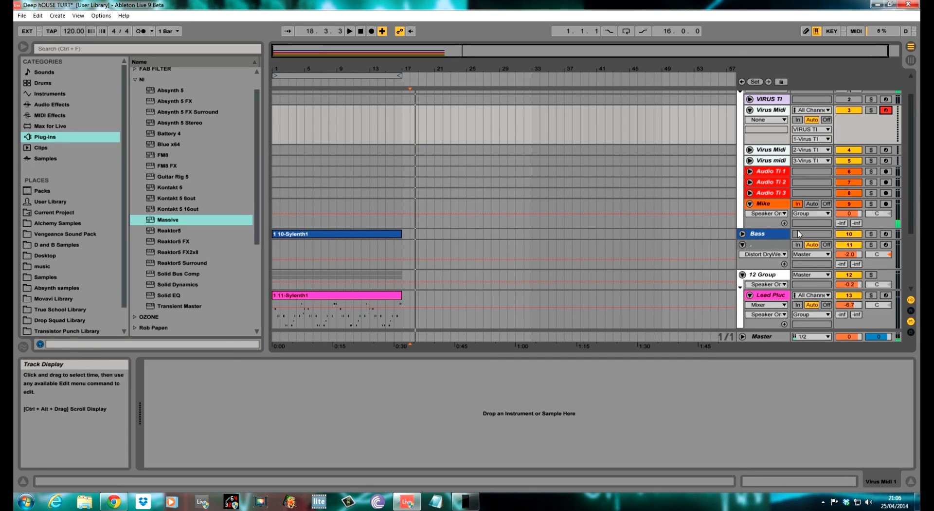
# Place the insert marker at bar 17 on the track directly above Bass
pyautogui.moveTo(911, 202); pyautogui.dragTo(918, 275)
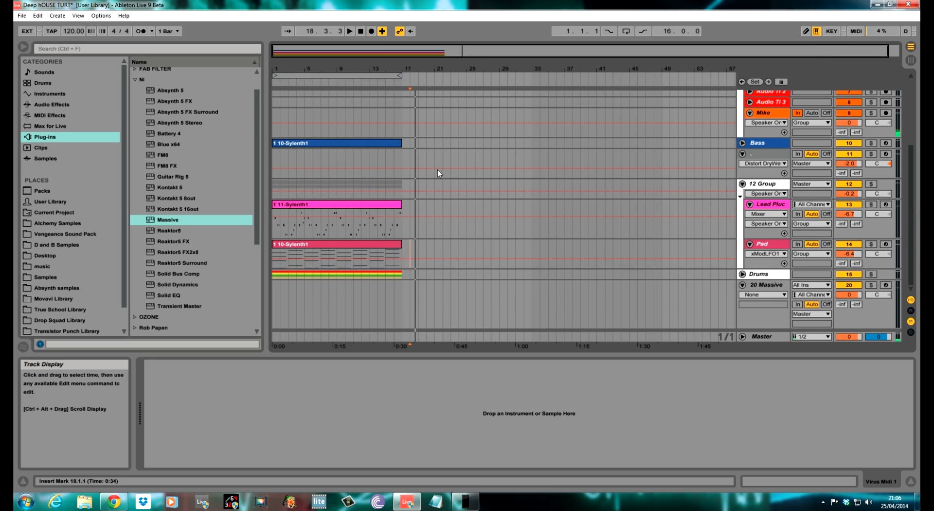
pyautogui.click(403, 126)
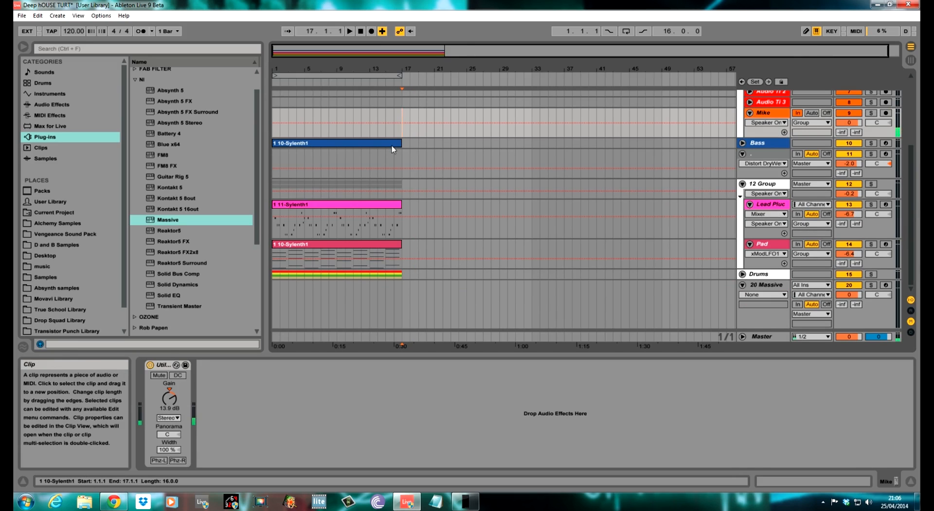